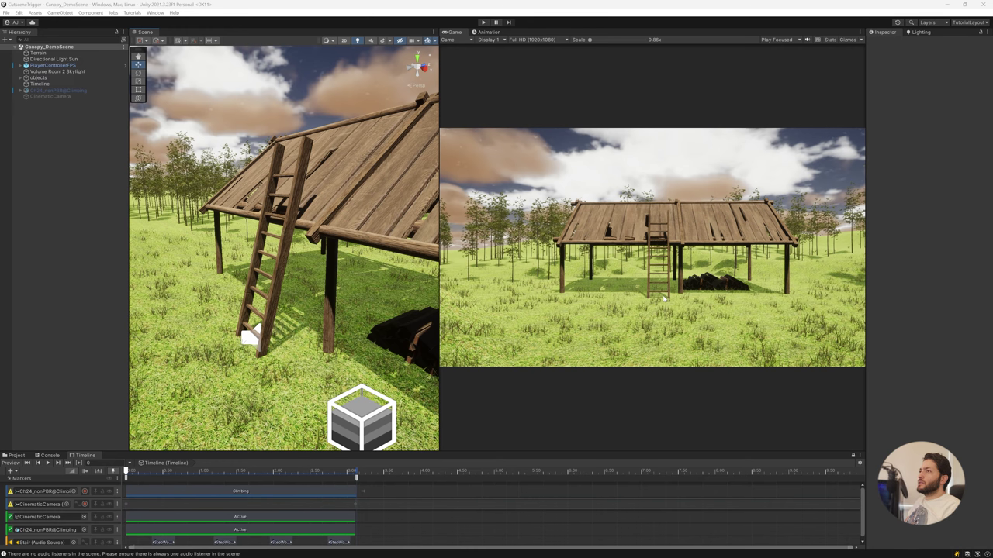
Enter Play mode to run Canopy_DemoScene for testing the ladder cutscene
{"action": "left_click", "coordinate": [482, 24]}
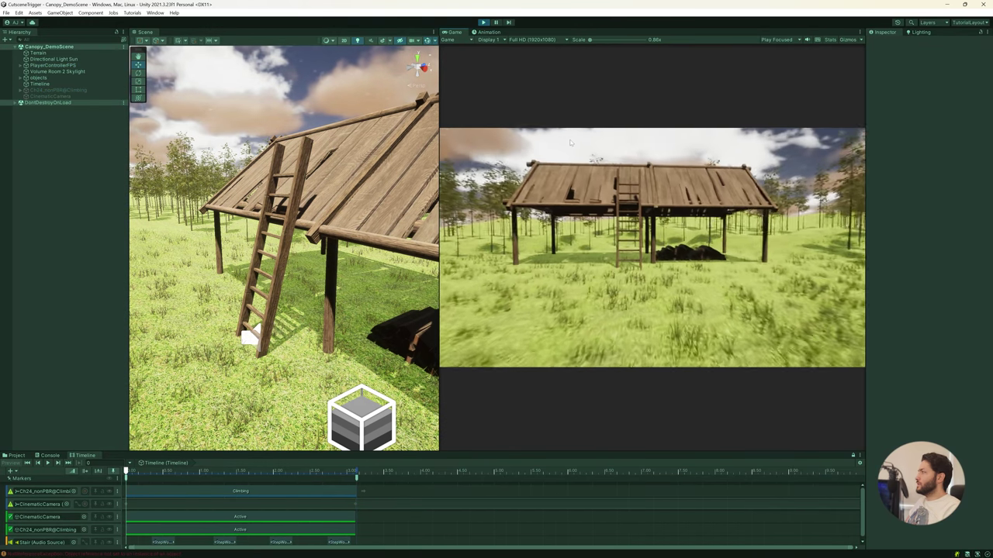
Walk the player under the canopy into the ladder trigger, watch the cutscene, then exit Play mode
{"action": "key", "text": "w"}
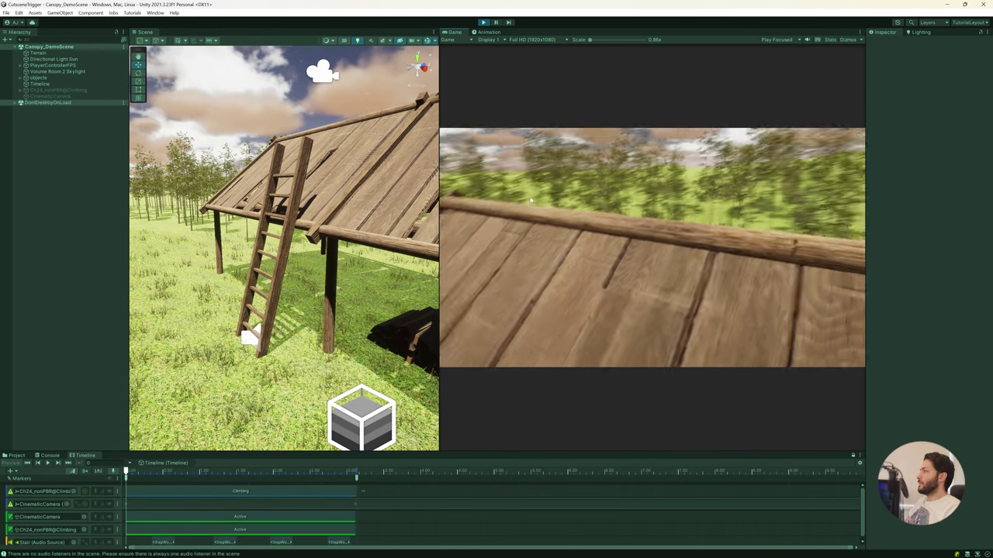
{"action": "key", "text": "w"}
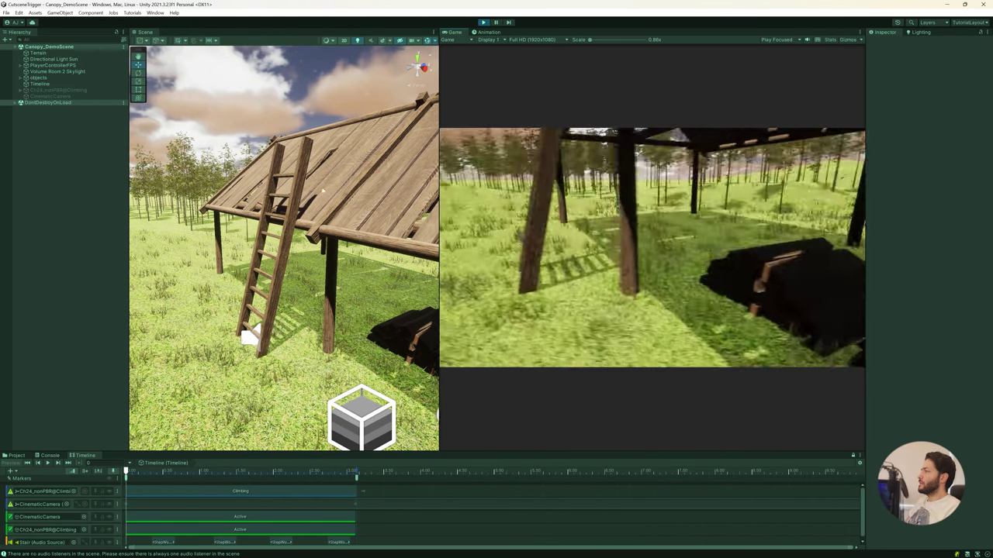
{"action": "key", "text": "w"}
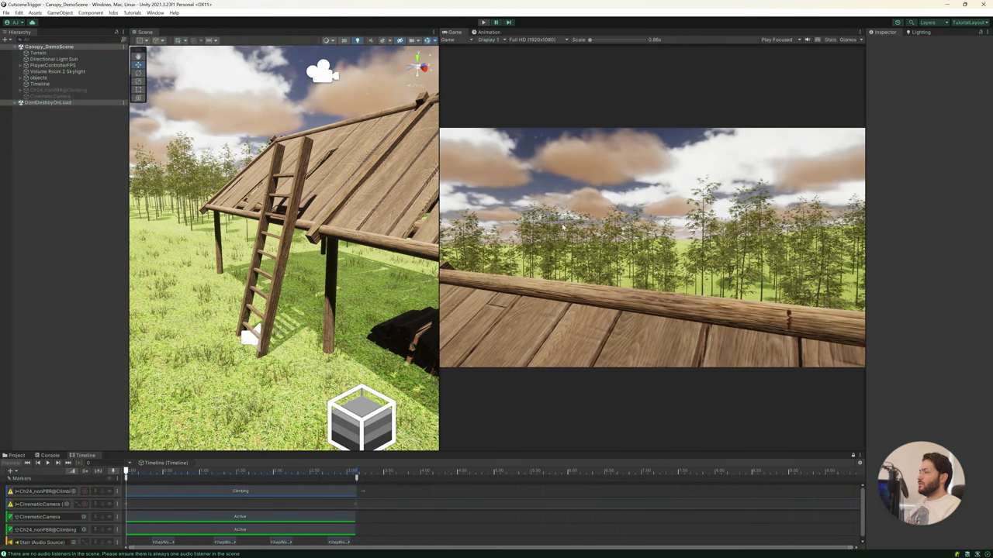
{"action": "key", "text": "ctrl+p"}
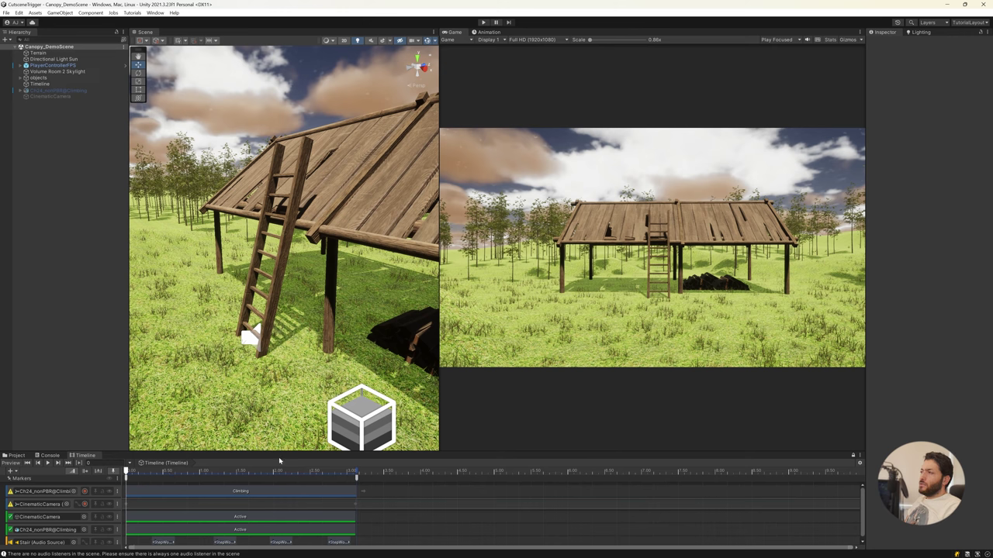
Review the Timeline's signal reactions and rewind the cutscene preview, then inspect the ladder's collider and Audio Source
{"action": "left_click", "coordinate": [28, 85]}
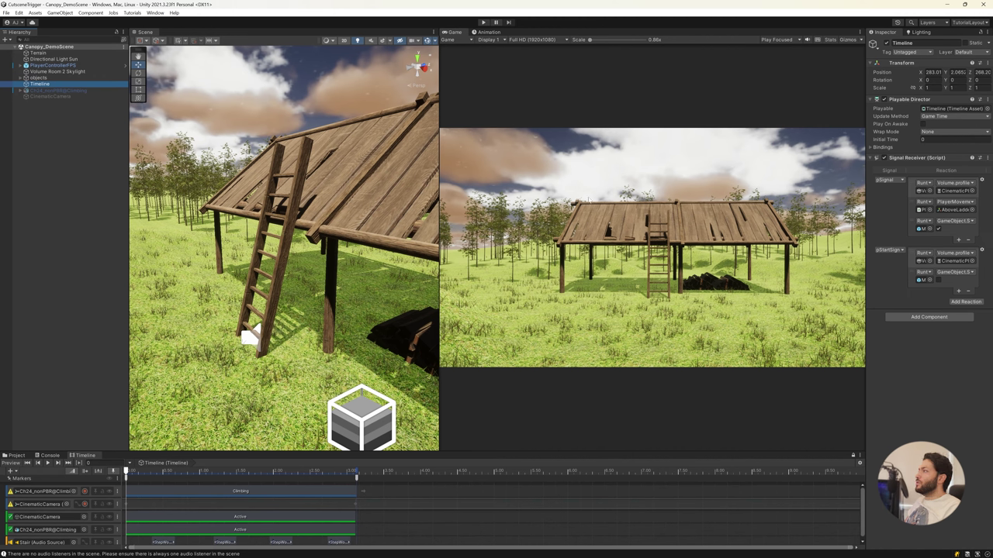
{"action": "left_click", "coordinate": [895, 377]}
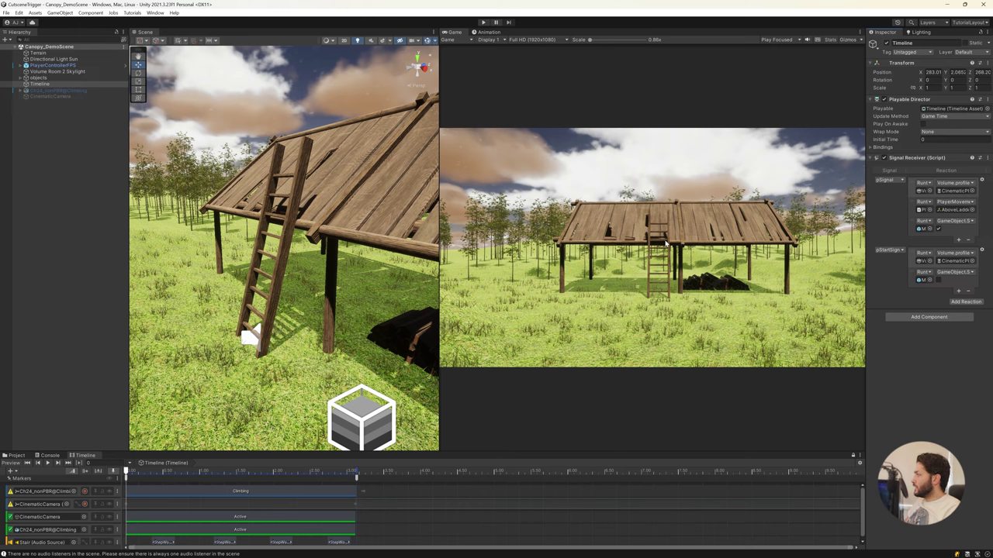
{"action": "left_click", "coordinate": [149, 470]}
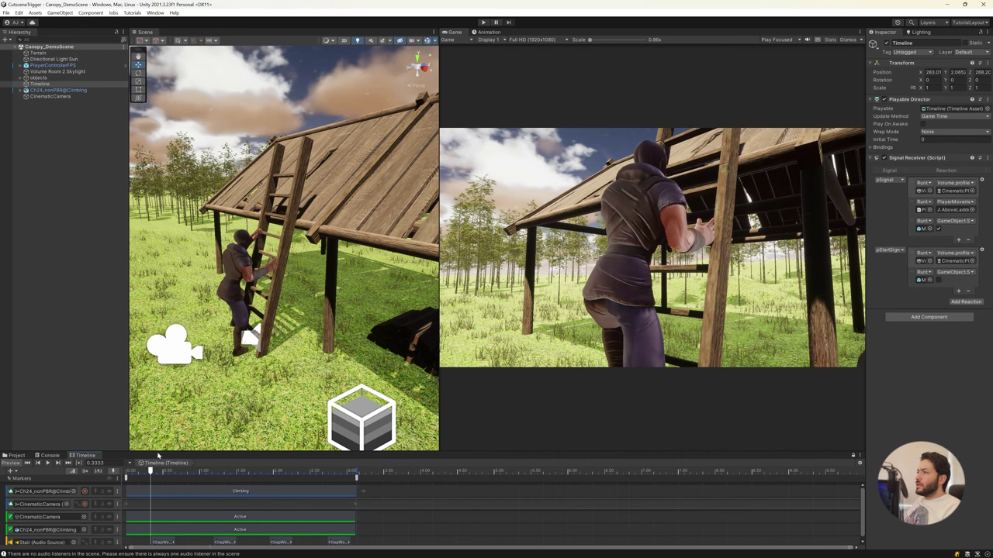
{"action": "left_click_drag", "start_coordinate": [150, 471], "coordinate": [126, 471]}
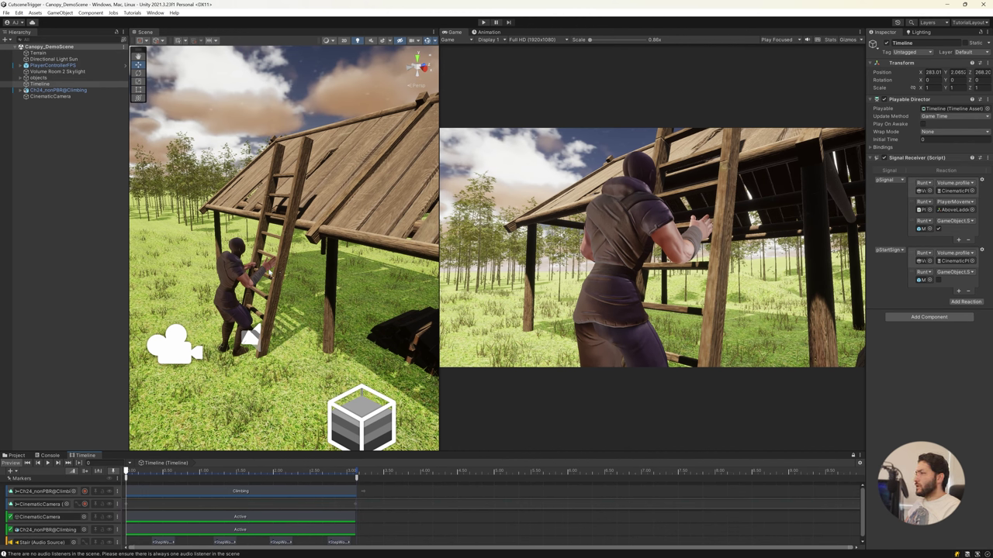
{"action": "left_click", "coordinate": [284, 265]}
{"action": "scroll", "coordinate": [967, 370], "scroll_direction": "down", "scroll_amount": 3}
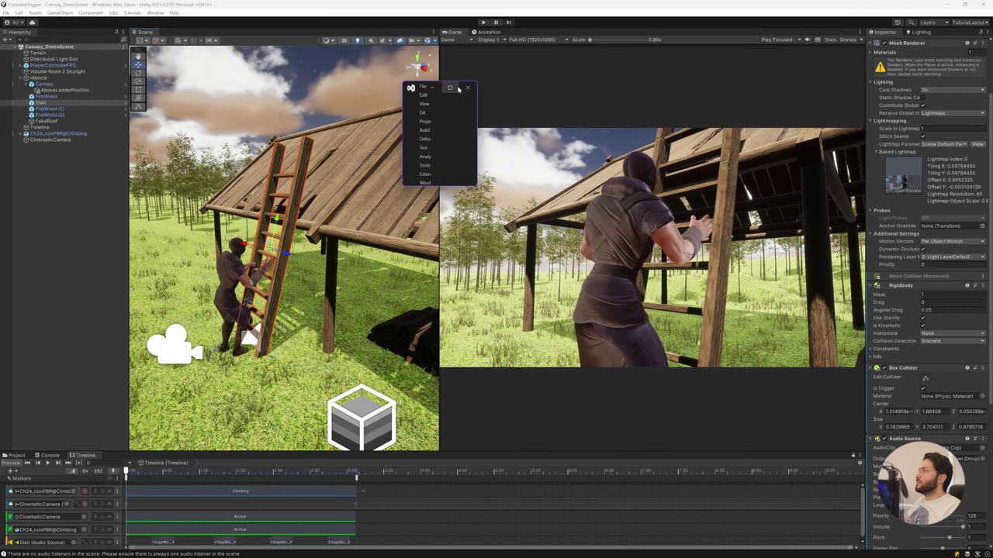
{"action": "key", "text": "alt+Tab"}
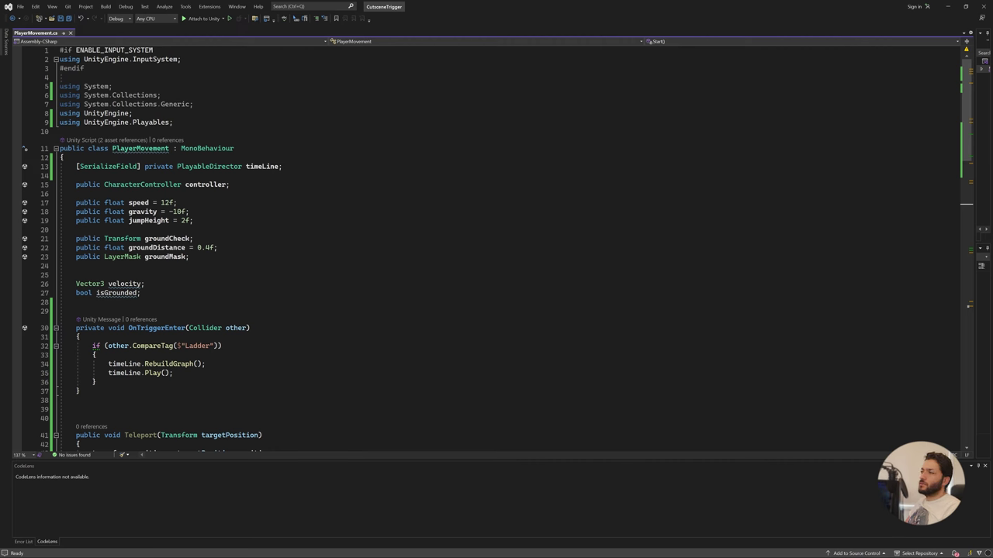
{"action": "scroll", "coordinate": [496, 248], "scroll_direction": "down", "scroll_amount": 2}
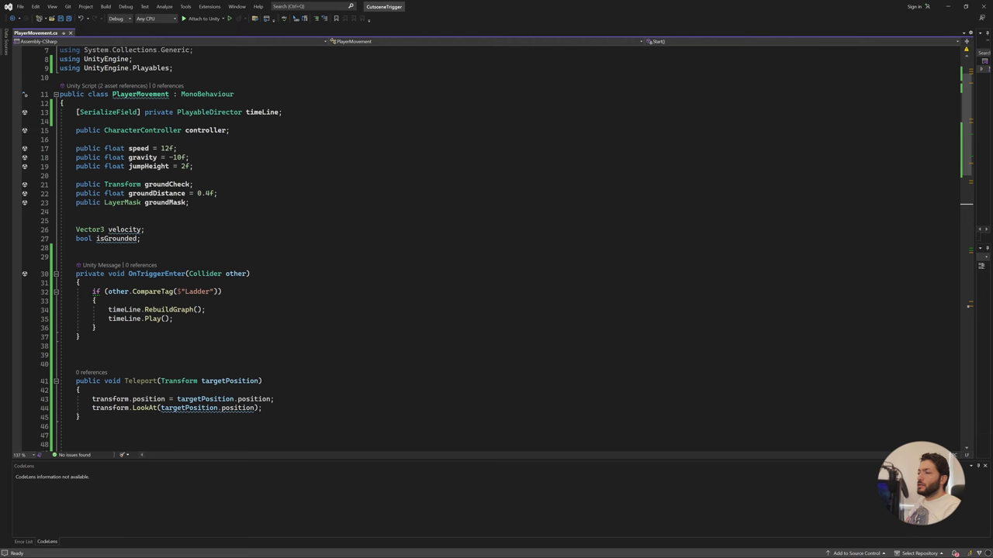
{"action": "left_click", "coordinate": [114, 309]}
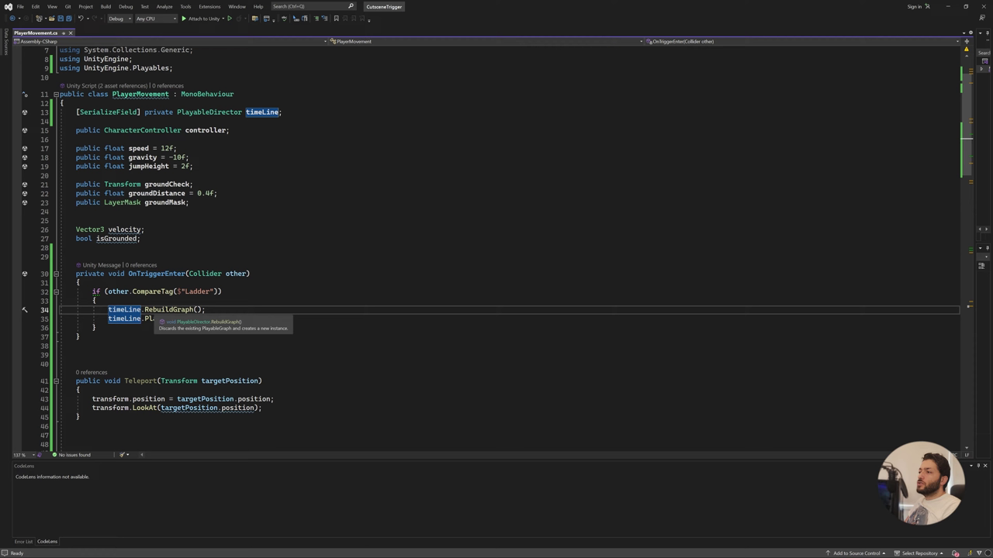
{"action": "left_click", "coordinate": [147, 310]}
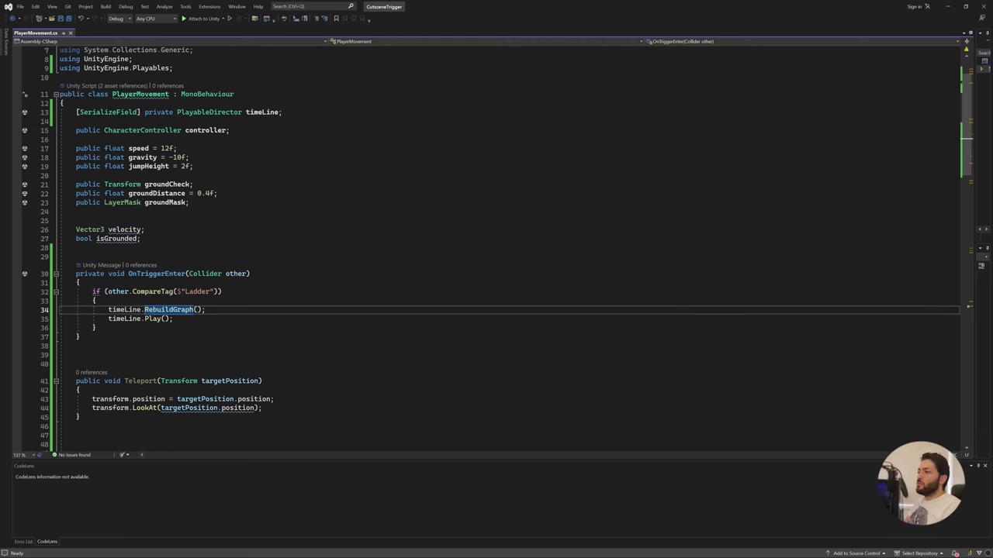
{"action": "left_click", "coordinate": [96, 328]}
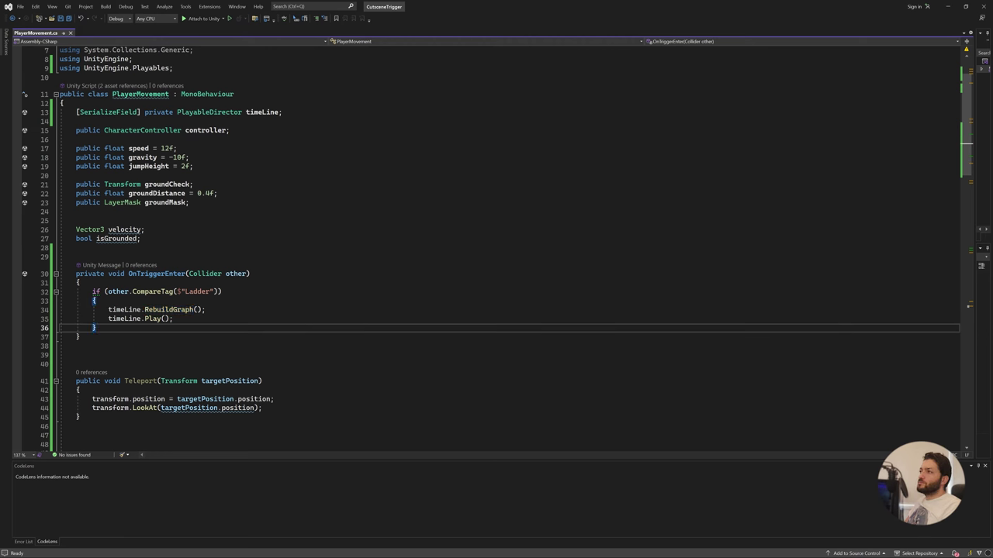
{"action": "left_click", "coordinate": [948, 7]}
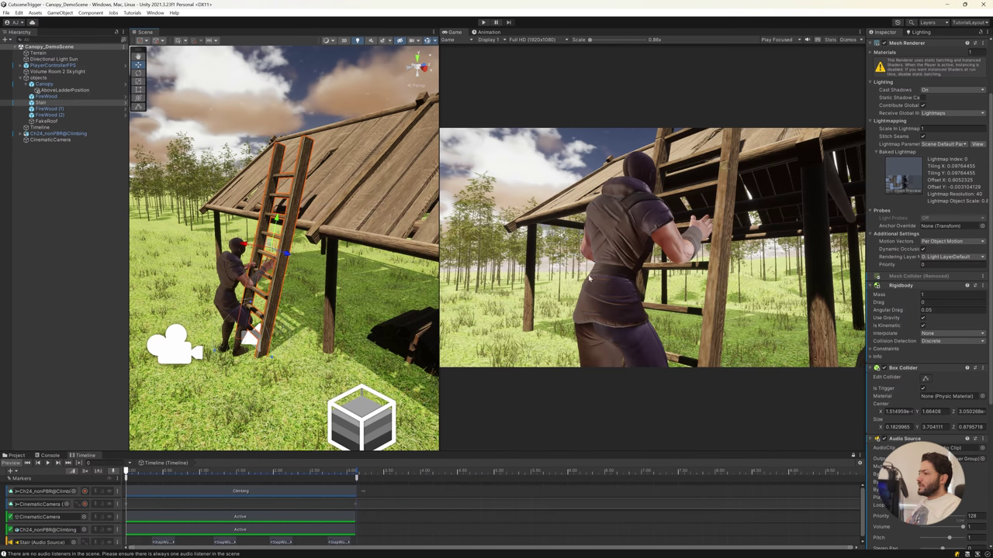
Preview the climb through CinematicCamera at 2.7167 and inspect its Active clip spanning 0–3.116667 s
{"action": "scroll", "coordinate": [46, 510], "scroll_direction": "down", "scroll_amount": 1}
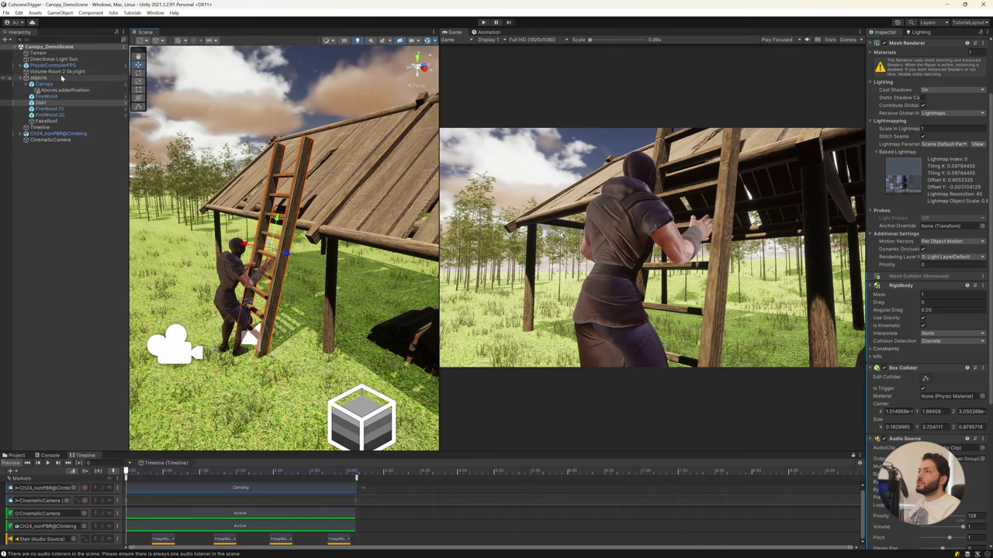
{"action": "left_click", "coordinate": [26, 66]}
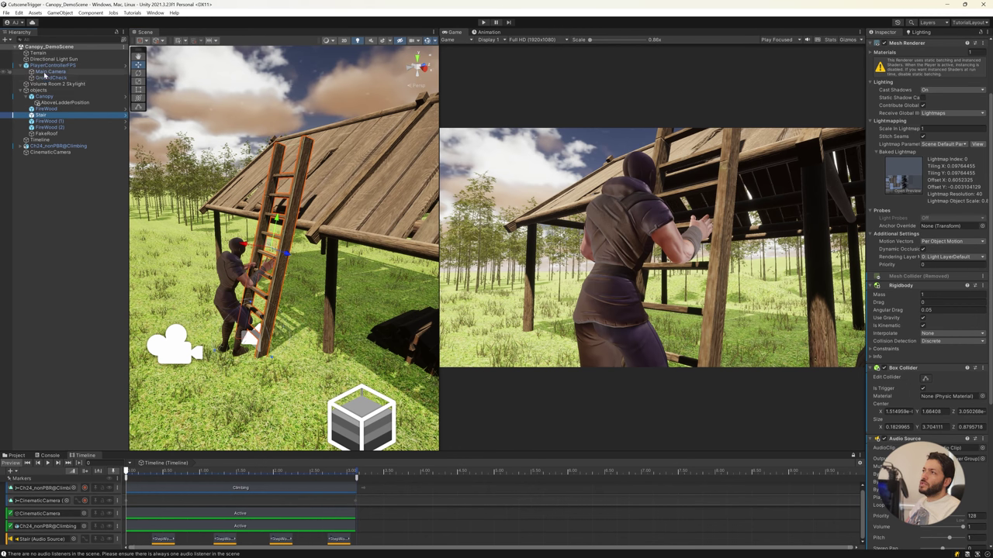
{"action": "left_click", "coordinate": [54, 152]}
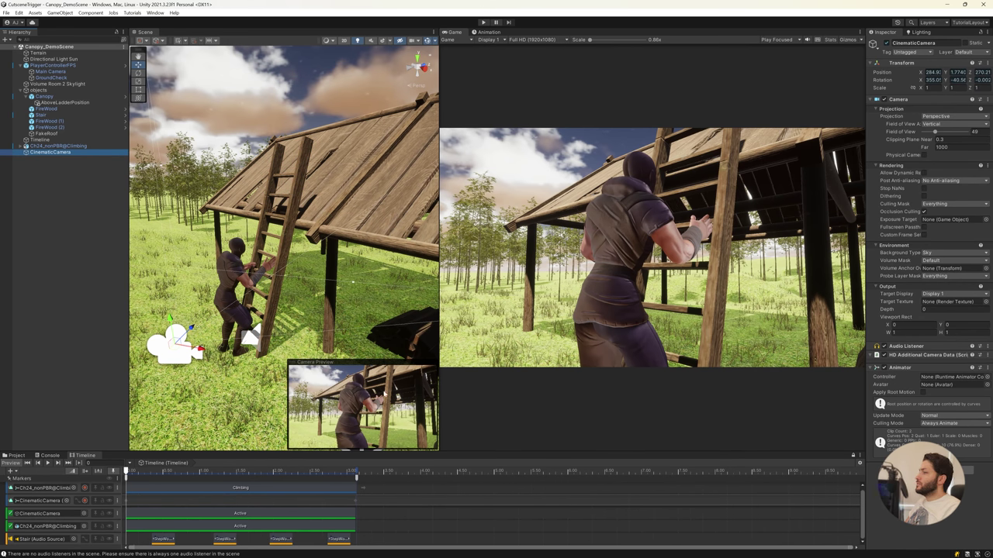
{"action": "left_click_drag", "start_coordinate": [127, 472], "coordinate": [326, 474]}
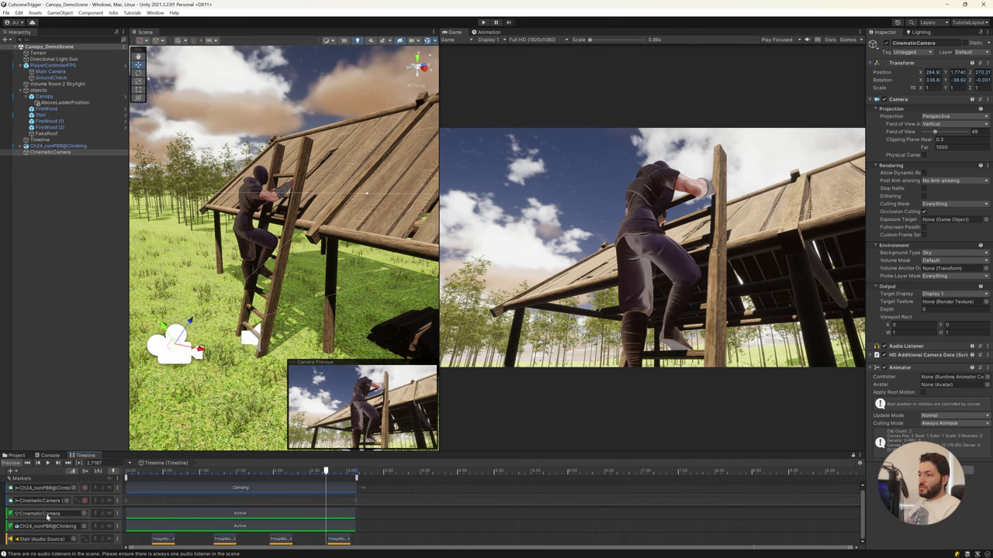
{"action": "left_click", "coordinate": [159, 516]}
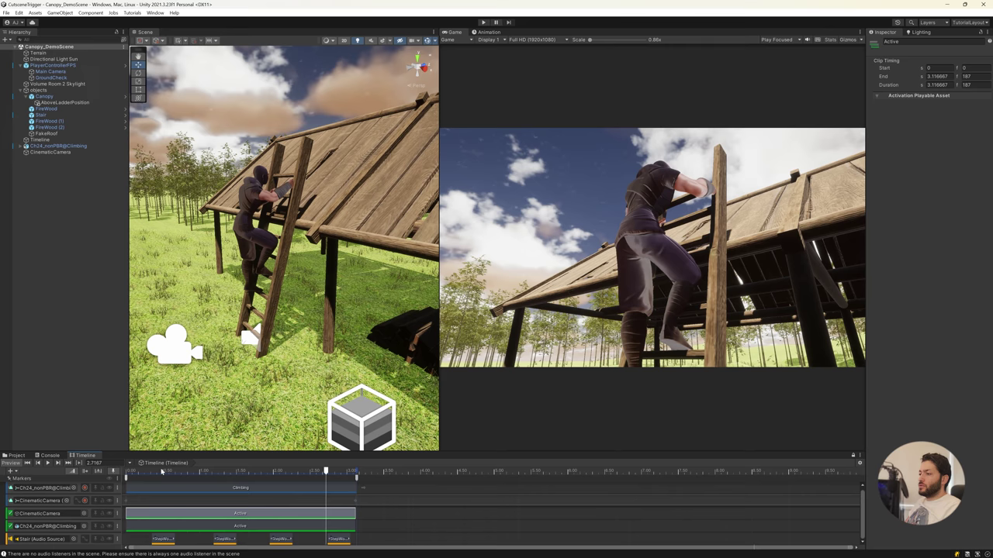
{"action": "mouse_move", "coordinate": [162, 471]}
{"action": "left_mouse_down"}
{"action": "mouse_move", "coordinate": [129, 471]}
{"action": "mouse_move", "coordinate": [152, 471]}
{"action": "left_mouse_up"}
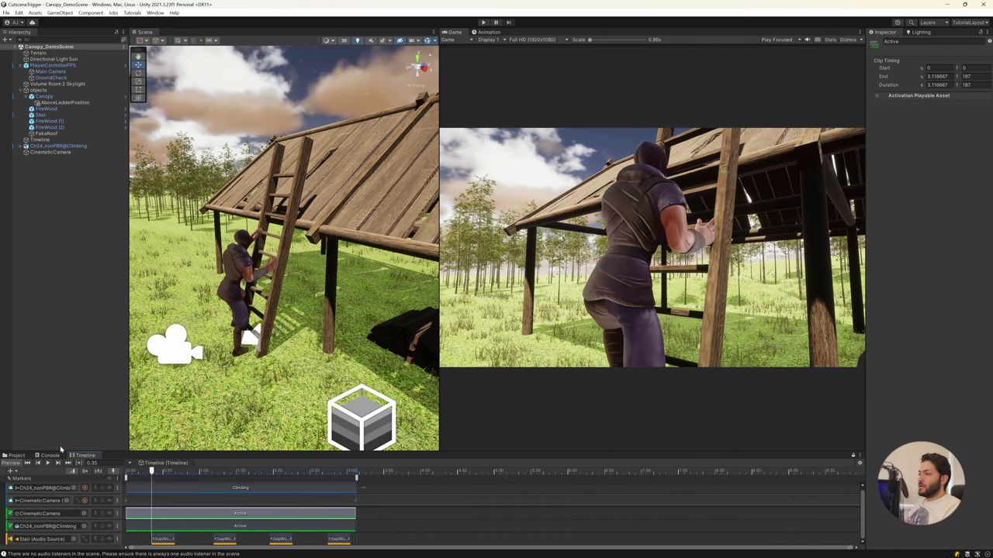
{"action": "left_click", "coordinate": [50, 464]}
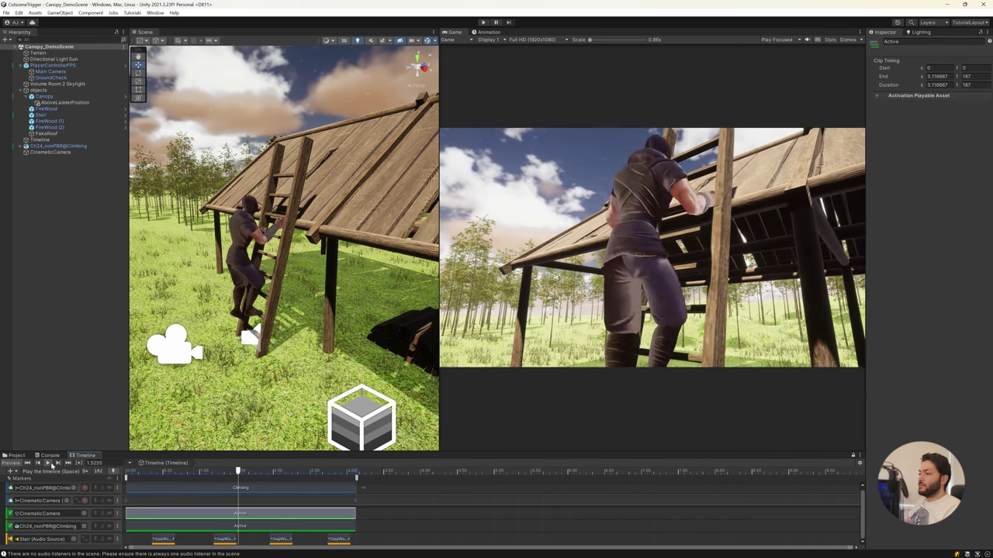
{"action": "left_click", "coordinate": [49, 464]}
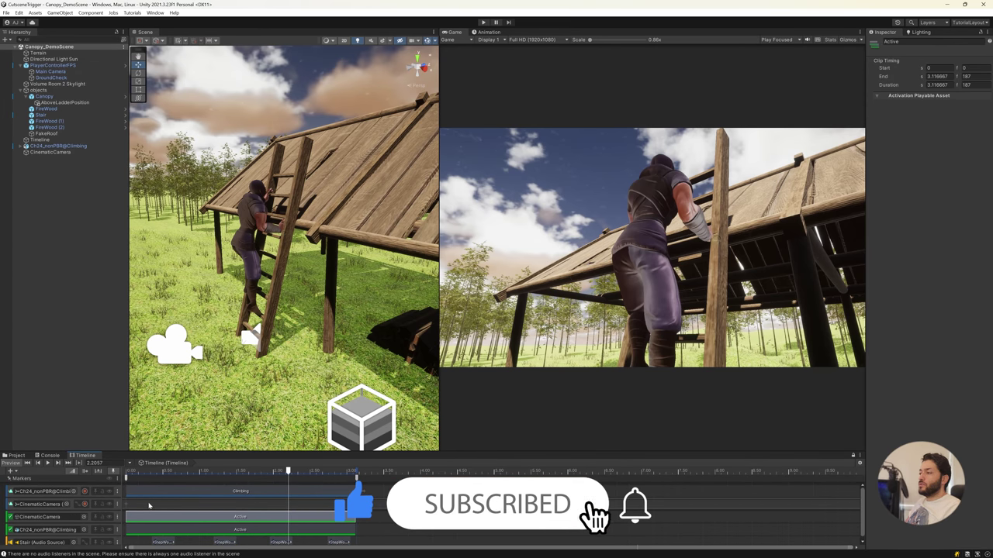
{"action": "left_click", "coordinate": [43, 504]}
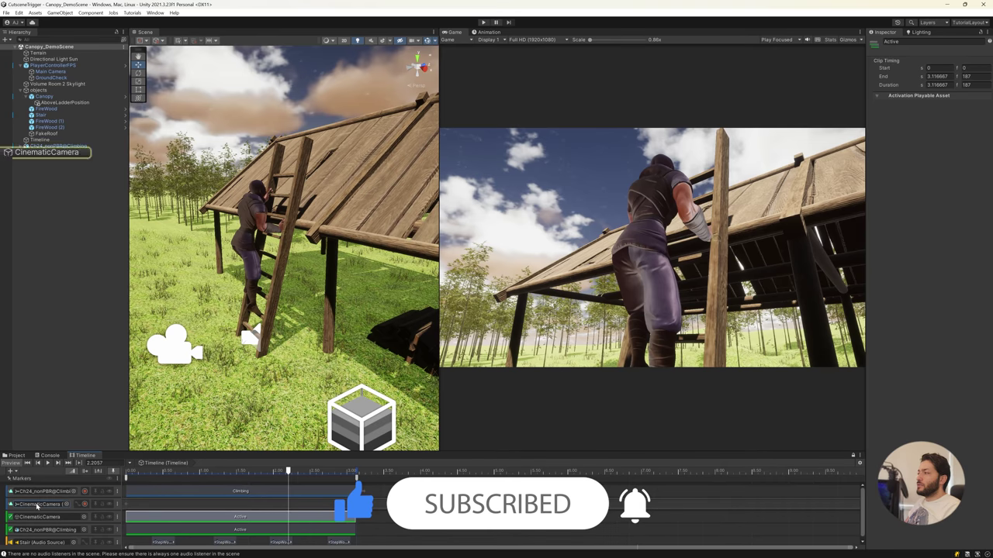
{"action": "left_click_drag", "start_coordinate": [144, 476], "coordinate": [305, 476]}
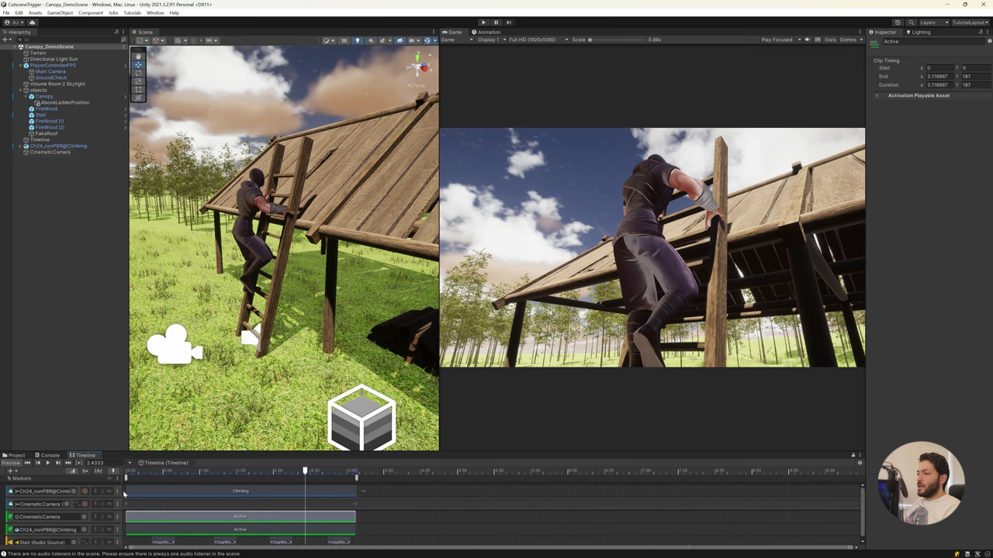
{"action": "left_click", "coordinate": [61, 491]}
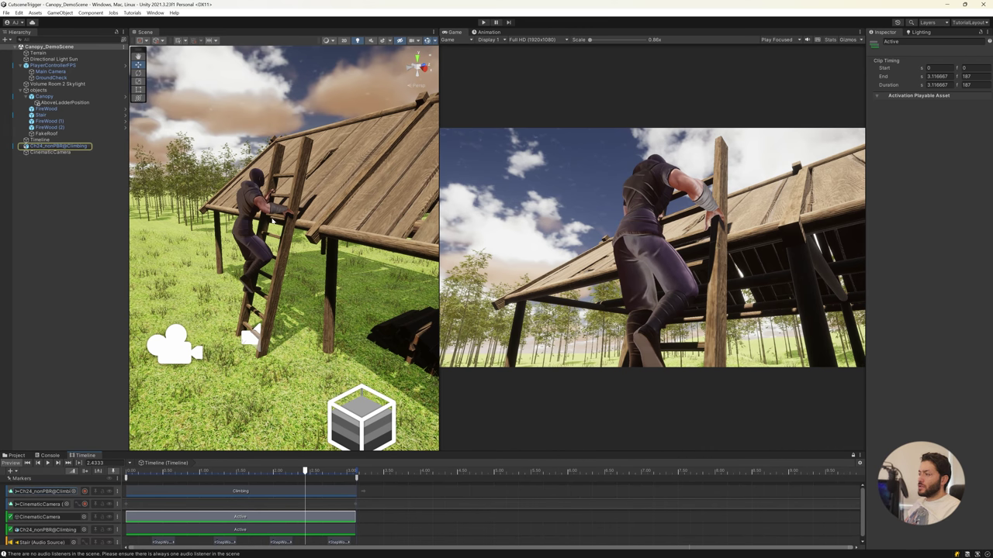
{"action": "left_click", "coordinate": [227, 474]}
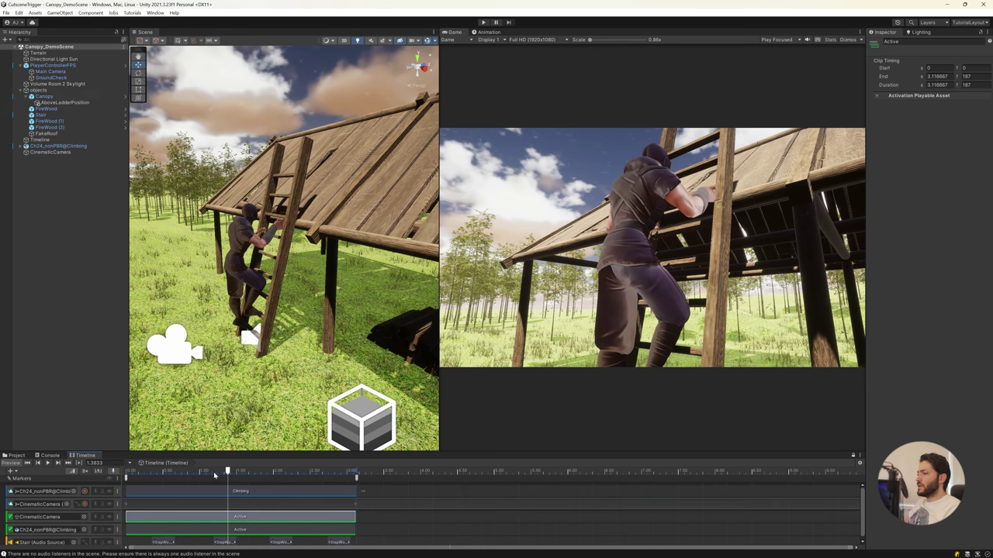
{"action": "left_click_drag", "start_coordinate": [215, 476], "coordinate": [179, 476]}
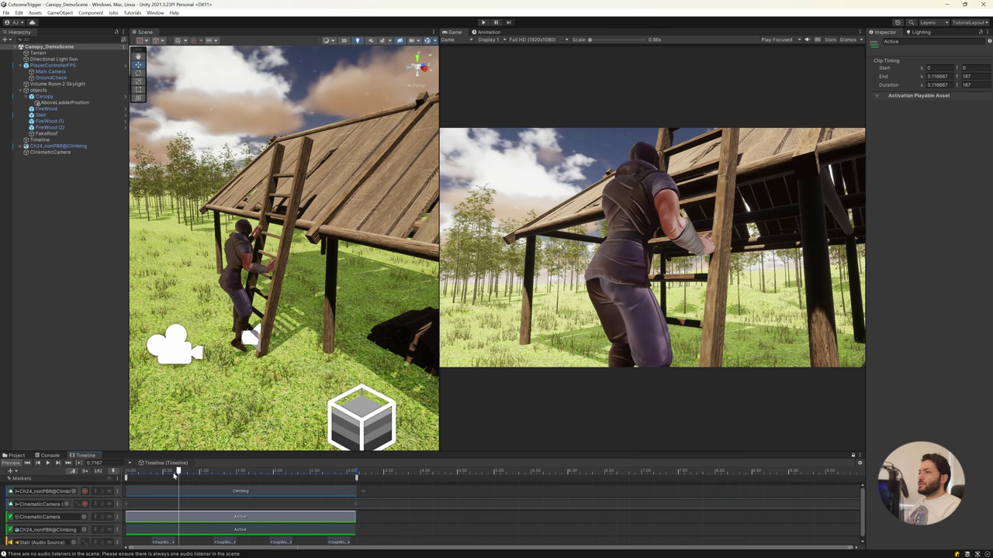
Inspect the start and end signal emitters and move the cutscene preview to 0.8 seconds
{"action": "left_click", "coordinate": [126, 477]}
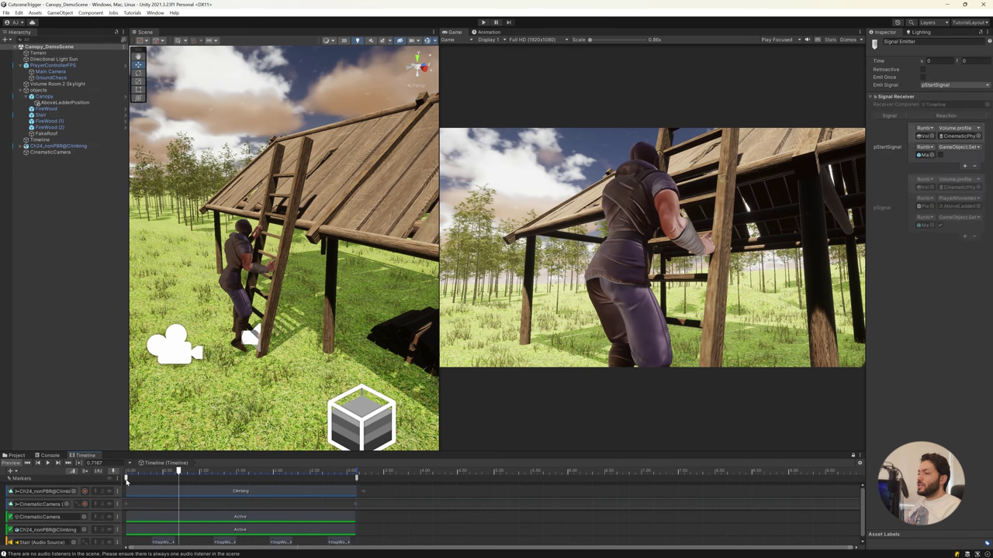
{"action": "left_click", "coordinate": [357, 478]}
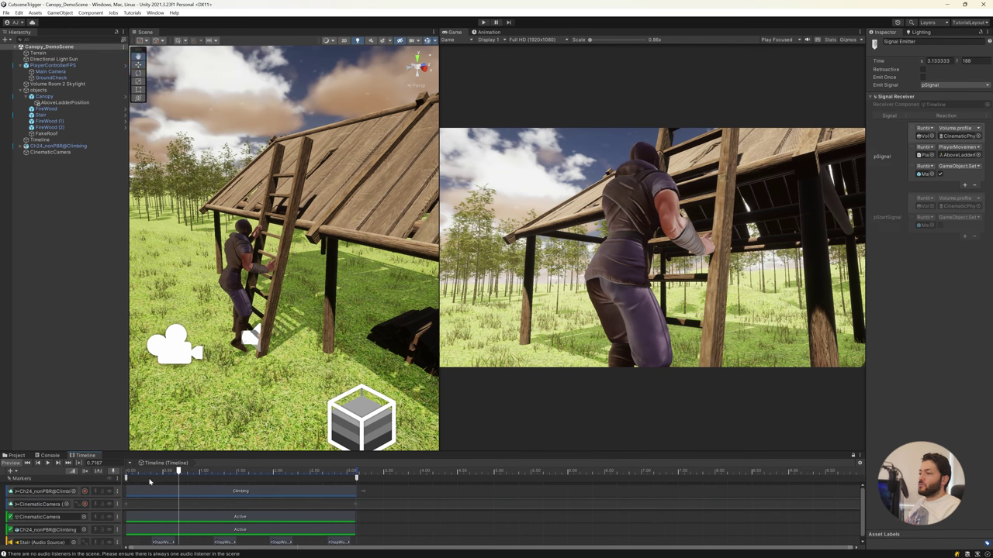
{"action": "right_click", "coordinate": [151, 480]}
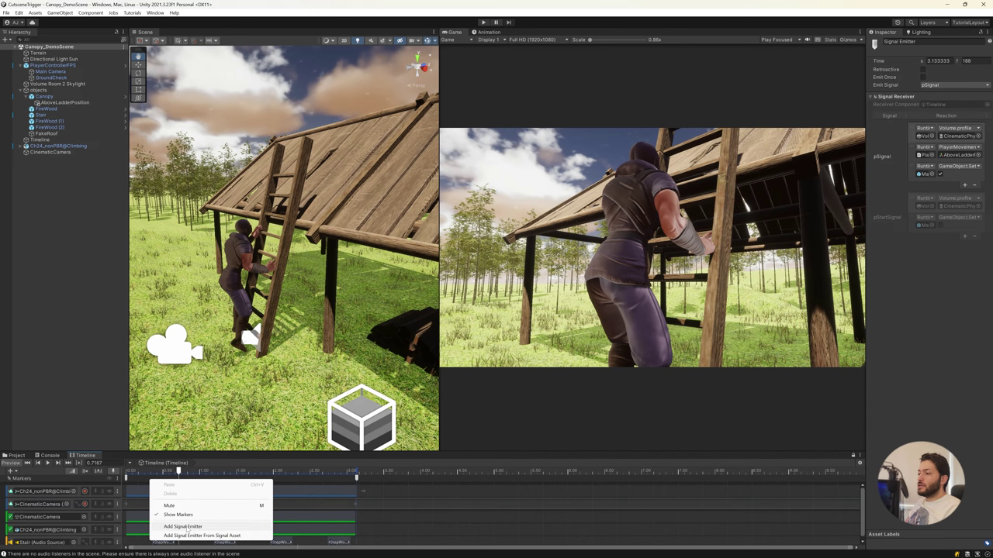
{"action": "left_click", "coordinate": [185, 477]}
{"action": "left_click", "coordinate": [184, 472]}
Browse the Add Track list without adding anything, then reselect the time-0 pStartSignal emitter
{"action": "scroll", "coordinate": [156, 504], "scroll_direction": "down", "scroll_amount": 3}
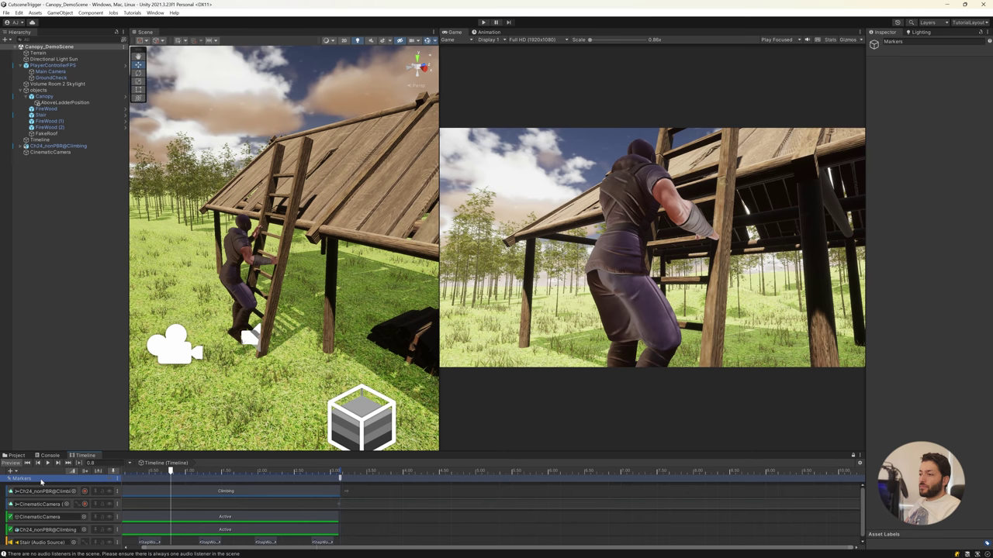
{"action": "left_click", "coordinate": [14, 471]}
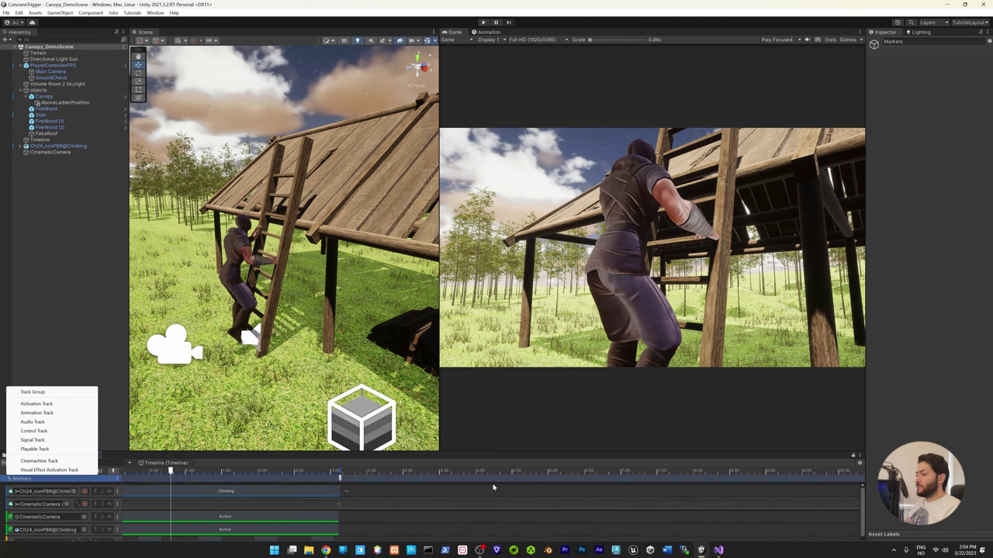
{"action": "left_click", "coordinate": [391, 547]}
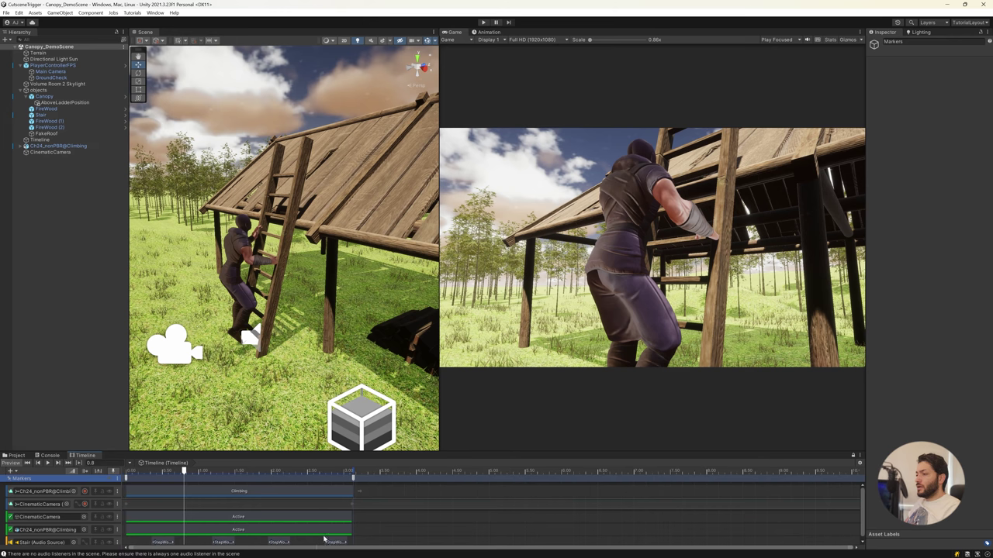
{"action": "left_click", "coordinate": [127, 479]}
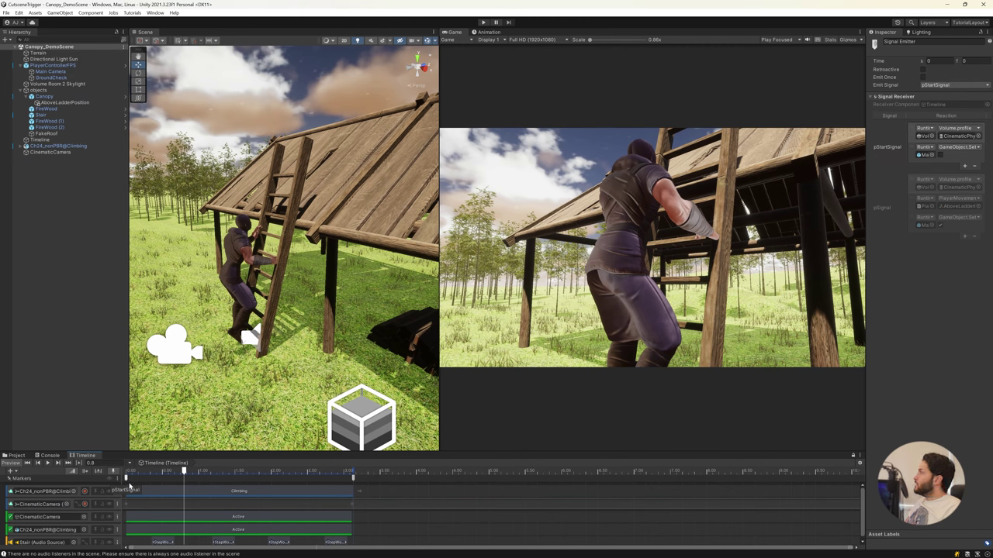
Add an unassigned signal emitter at 1.15 s, then reselect the pStartSignal emitter to view its reactions
{"action": "right_click", "coordinate": [211, 480]}
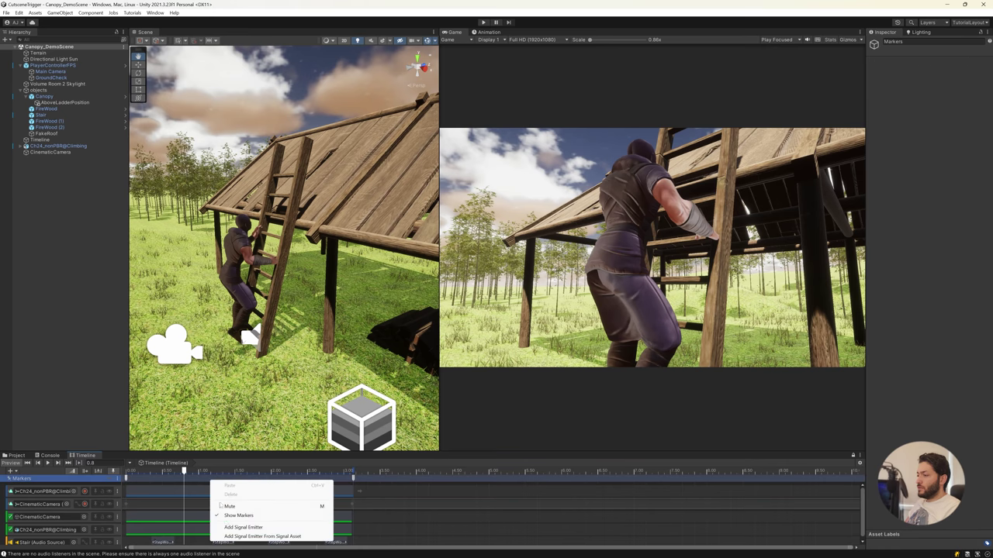
{"action": "left_click", "coordinate": [237, 527]}
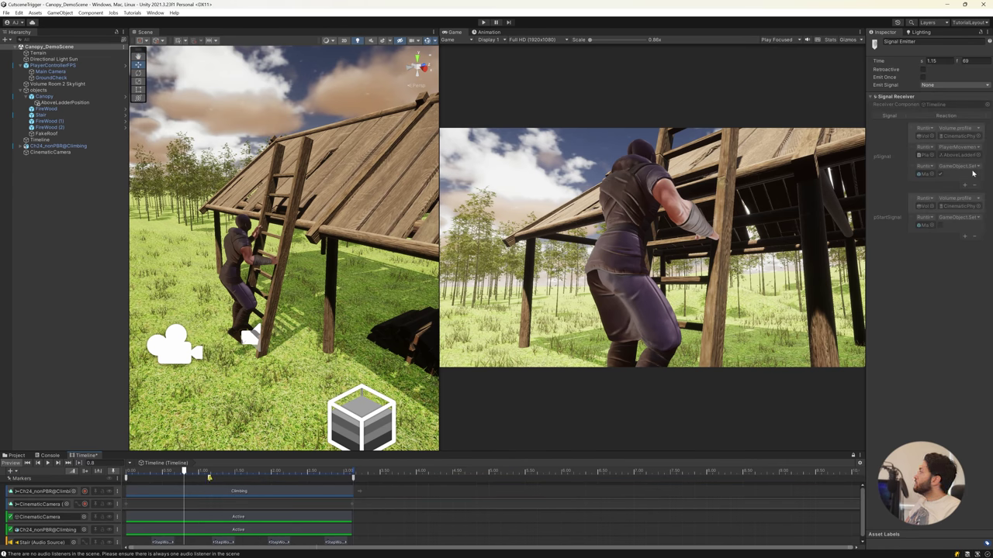
{"action": "left_click", "coordinate": [933, 87]}
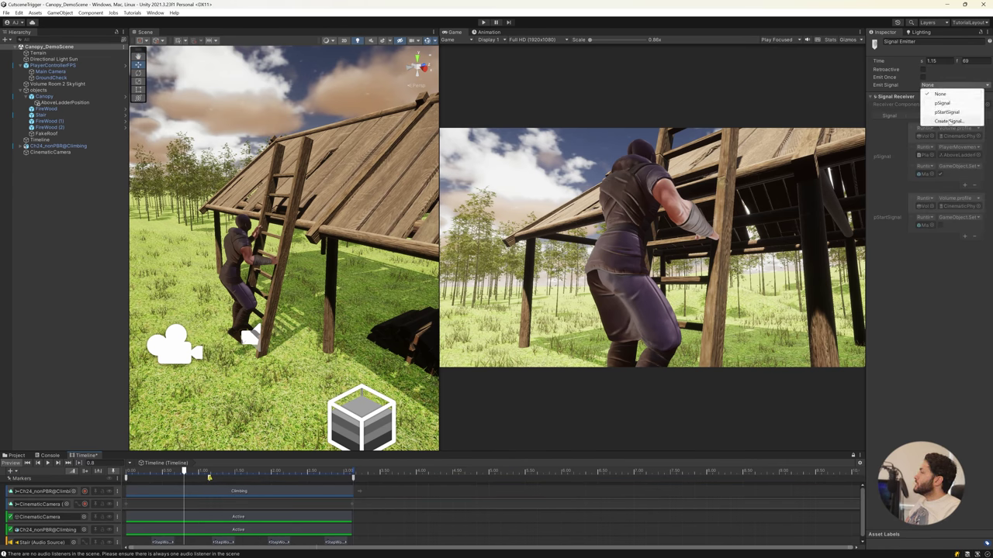
{"action": "left_click", "coordinate": [214, 482]}
{"action": "left_click", "coordinate": [214, 482]}
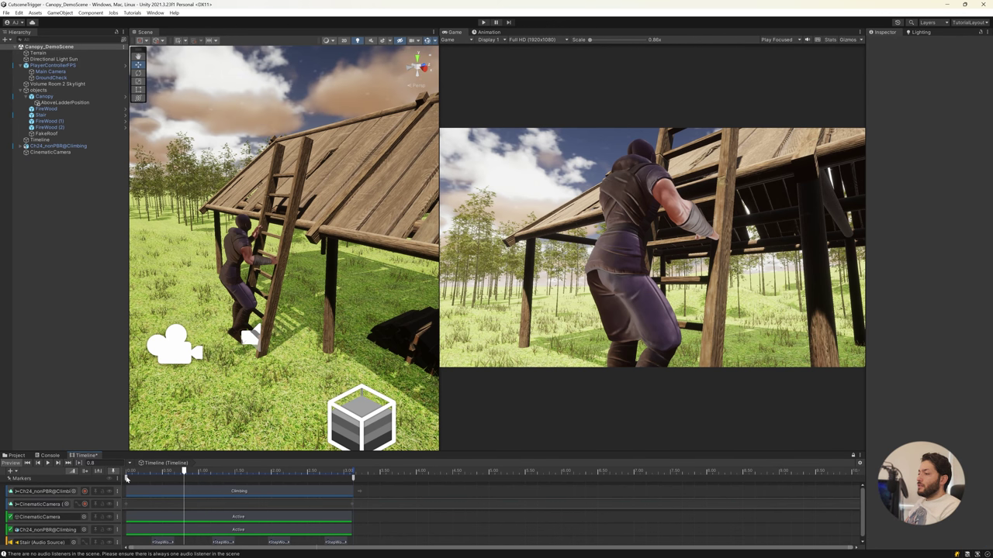
{"action": "left_click", "coordinate": [126, 479]}
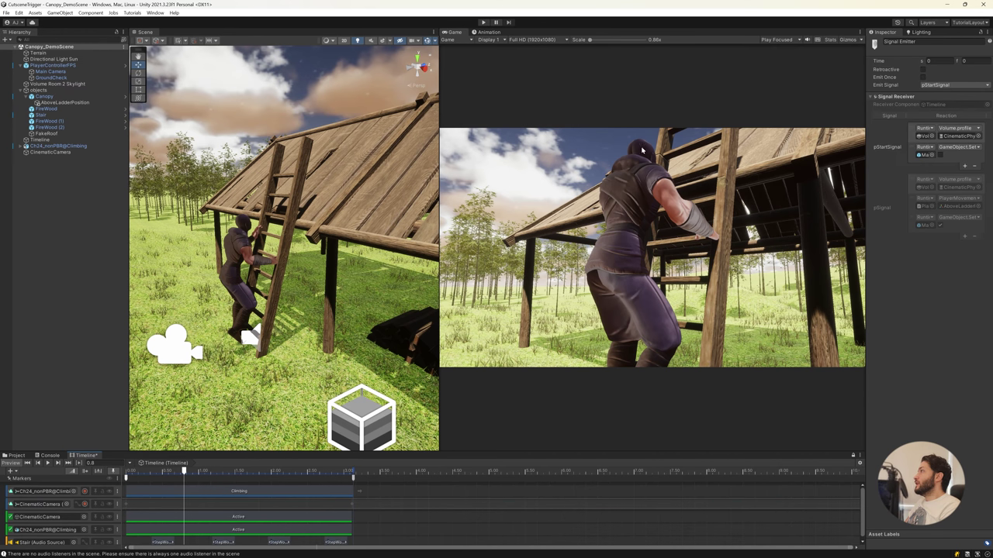
{"action": "left_click", "coordinate": [482, 22]}
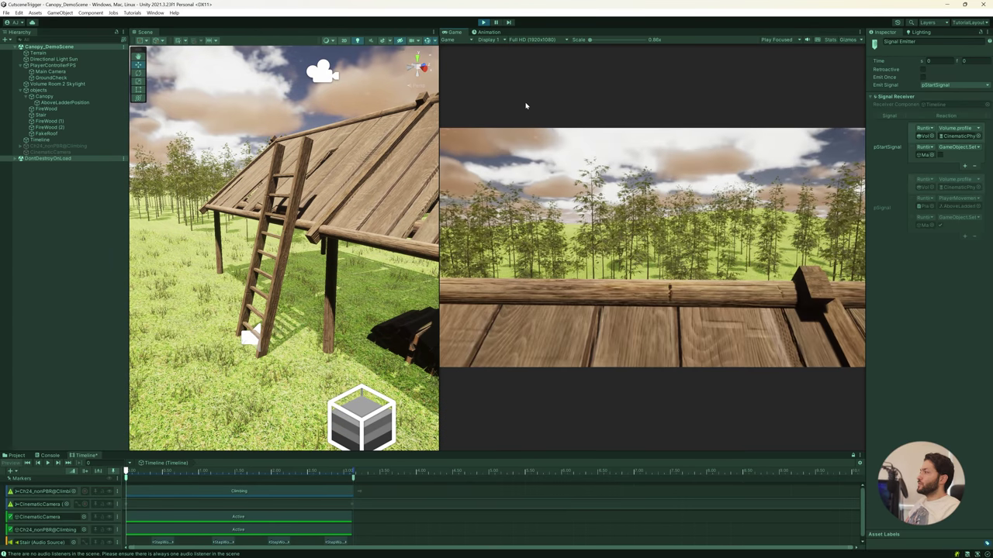
{"action": "left_click", "coordinate": [483, 22]}
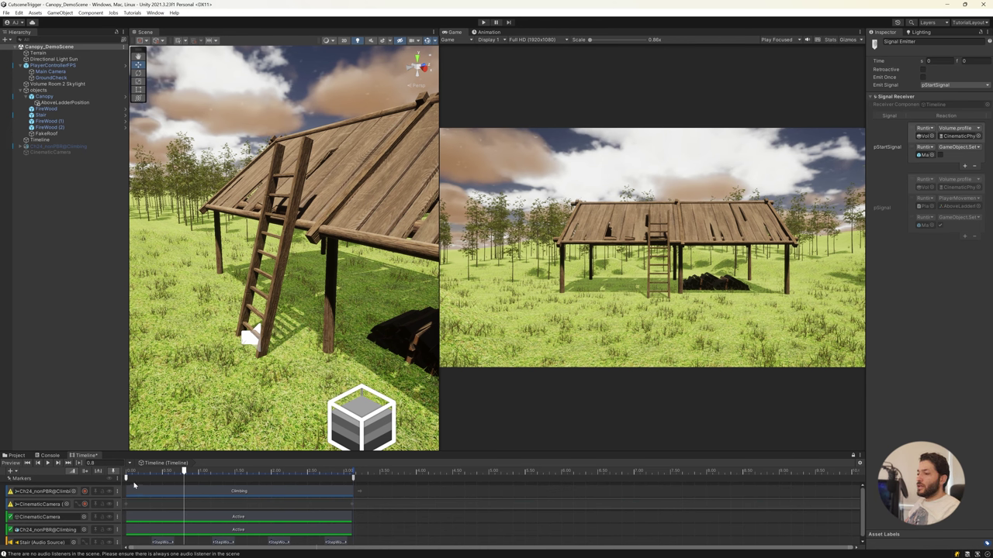
Check the start signal's Volume.profile reaction on Volume Room 2 Skylight, then select the pSignal emitter at 3.13 s
{"action": "left_click", "coordinate": [926, 137]}
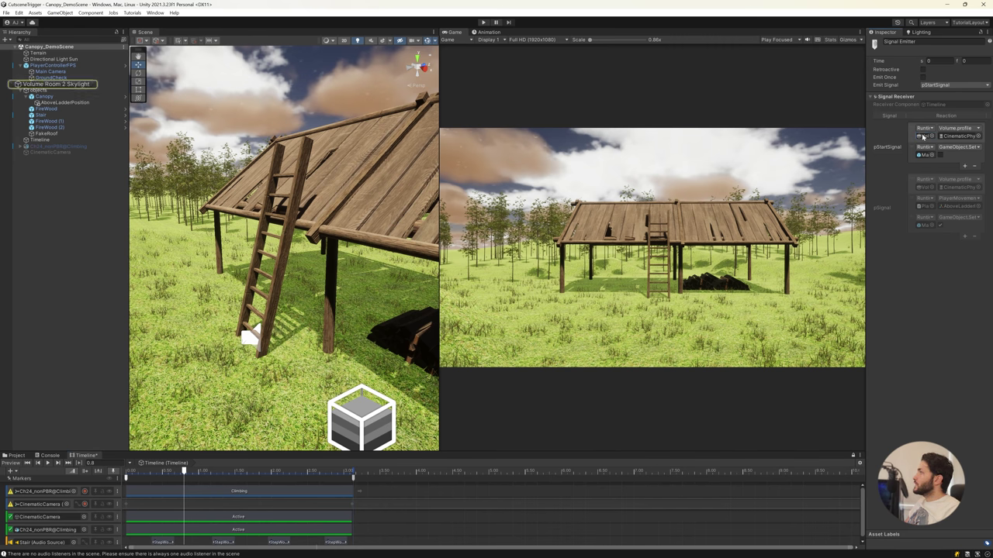
{"action": "left_click", "coordinate": [65, 85]}
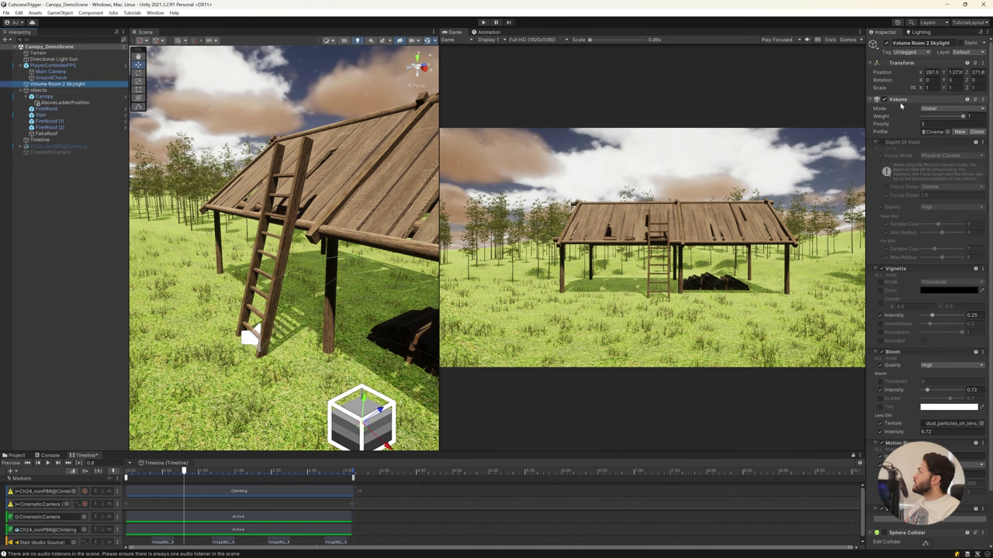
{"action": "left_click", "coordinate": [127, 479]}
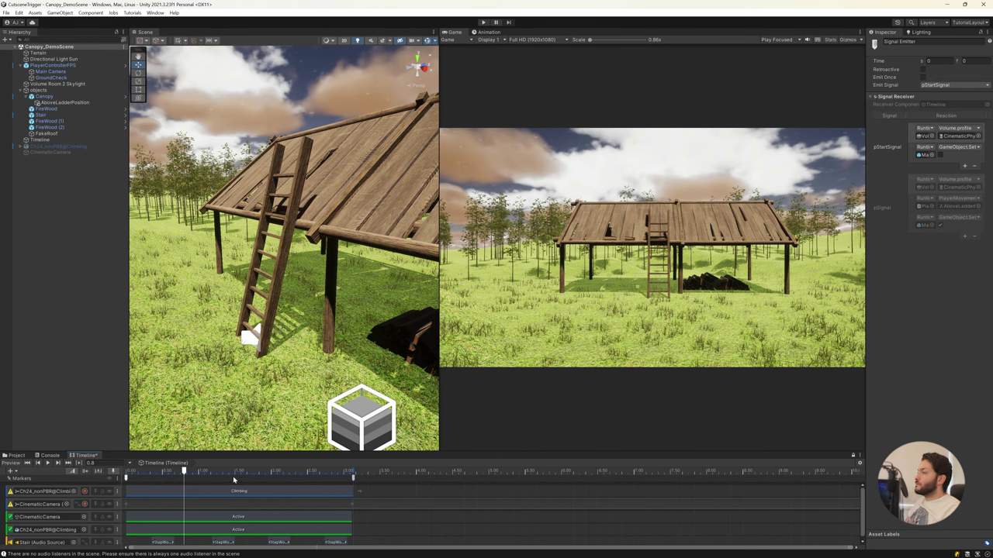
{"action": "left_click", "coordinate": [955, 131]}
{"action": "mouse_move", "coordinate": [951, 168]}
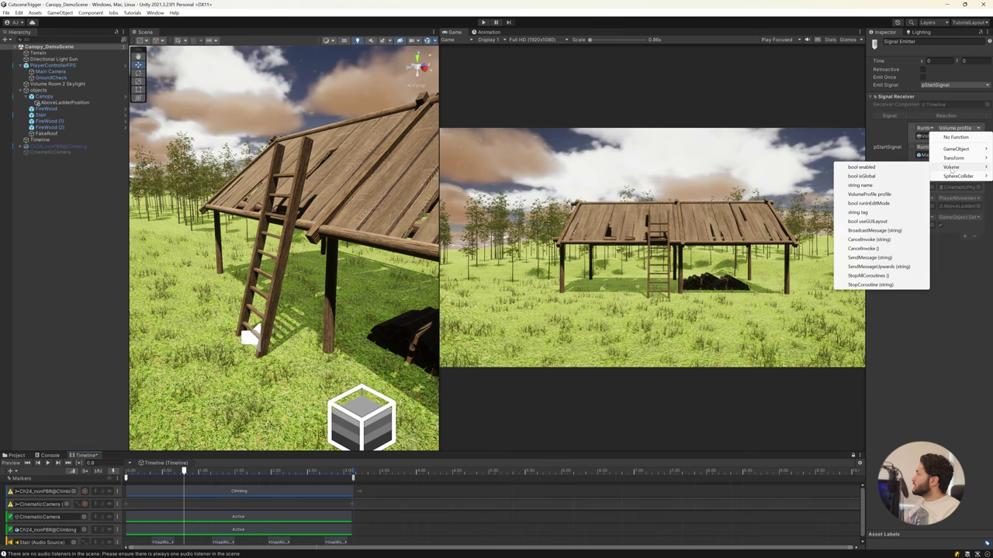
{"action": "left_click", "coordinate": [892, 197]}
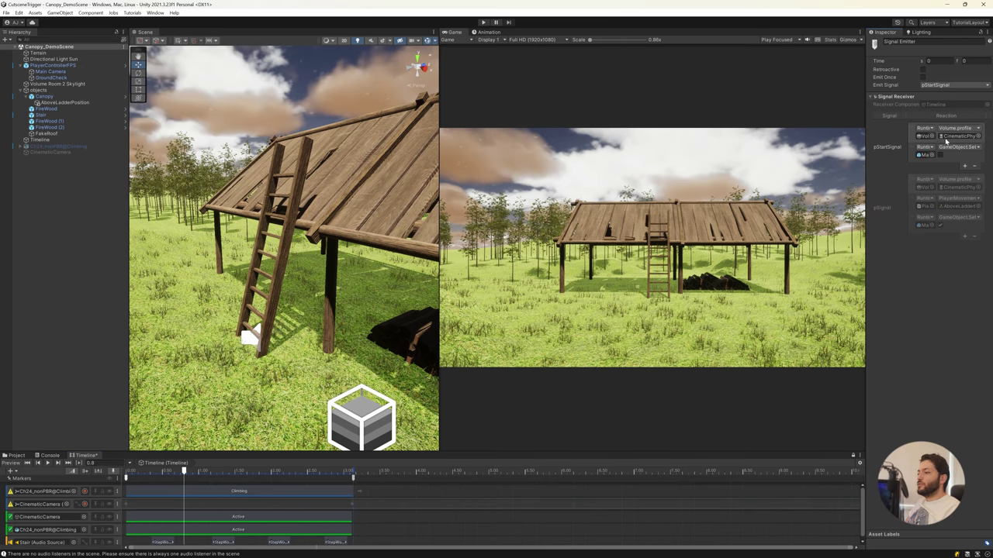
{"action": "left_click", "coordinate": [353, 476]}
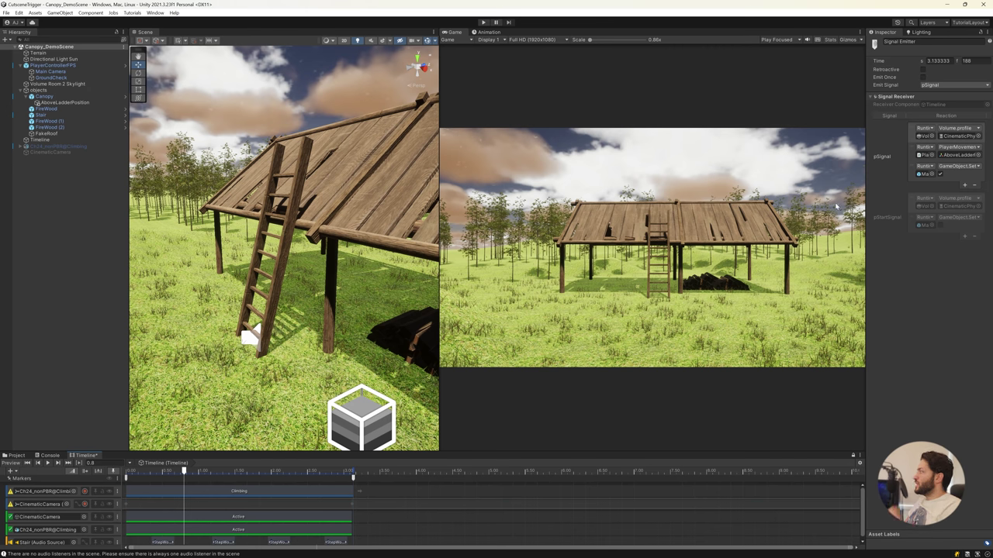
{"action": "left_click", "coordinate": [125, 478]}
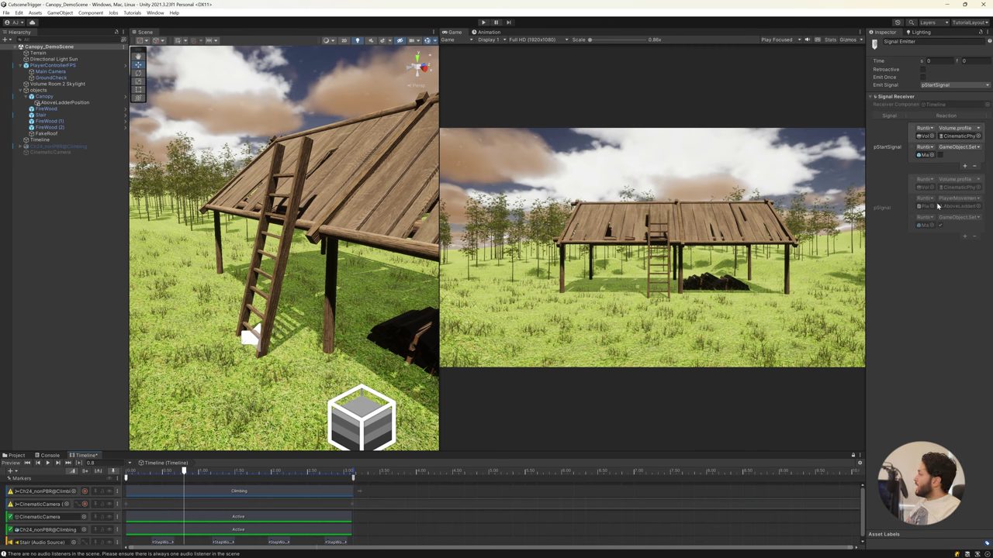
{"action": "left_click", "coordinate": [921, 156]}
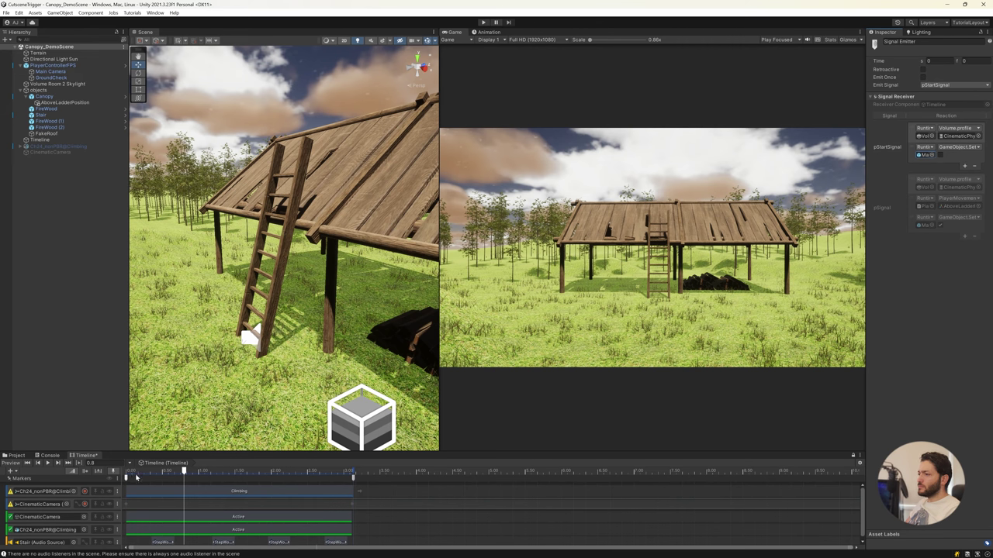
{"action": "left_click", "coordinate": [352, 479]}
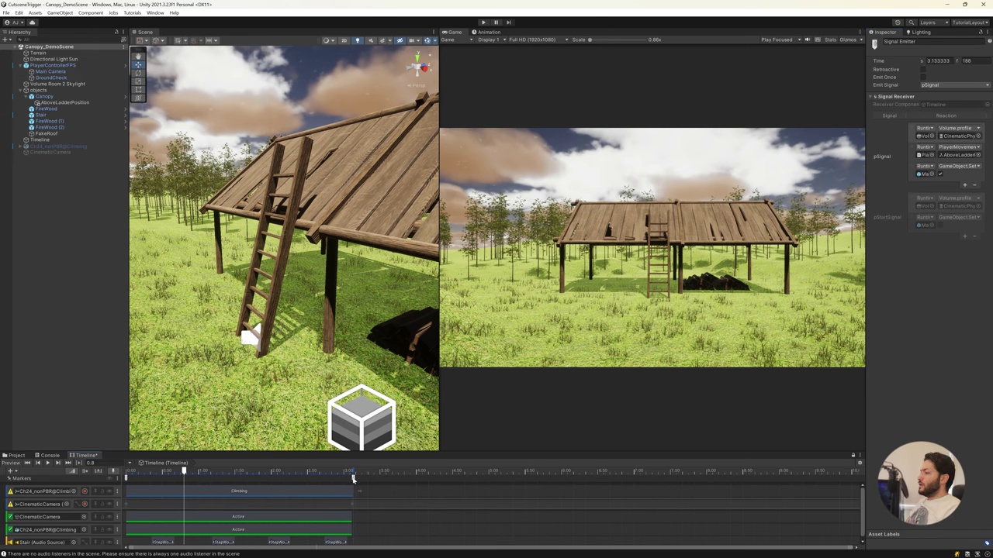
{"action": "left_click", "coordinate": [924, 156]}
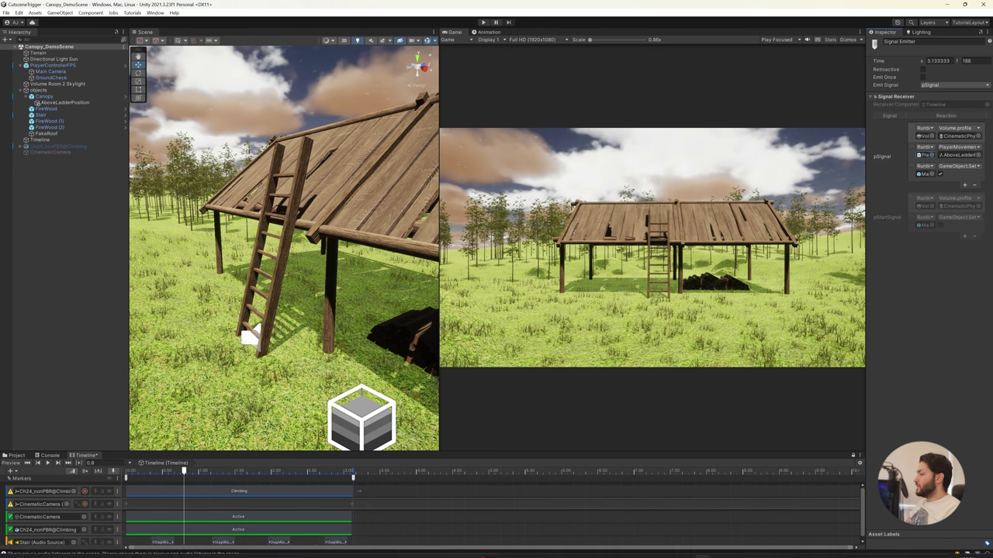
{"action": "left_click", "coordinate": [716, 550]}
{"action": "scroll", "coordinate": [497, 249], "scroll_direction": "down", "scroll_amount": 1}
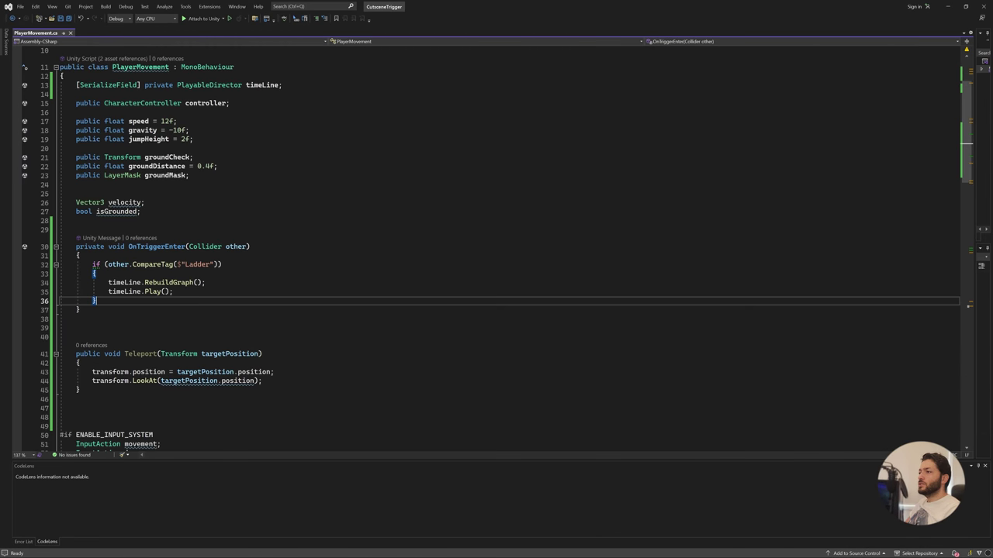
{"action": "scroll", "coordinate": [496, 249], "scroll_direction": "down", "scroll_amount": 1}
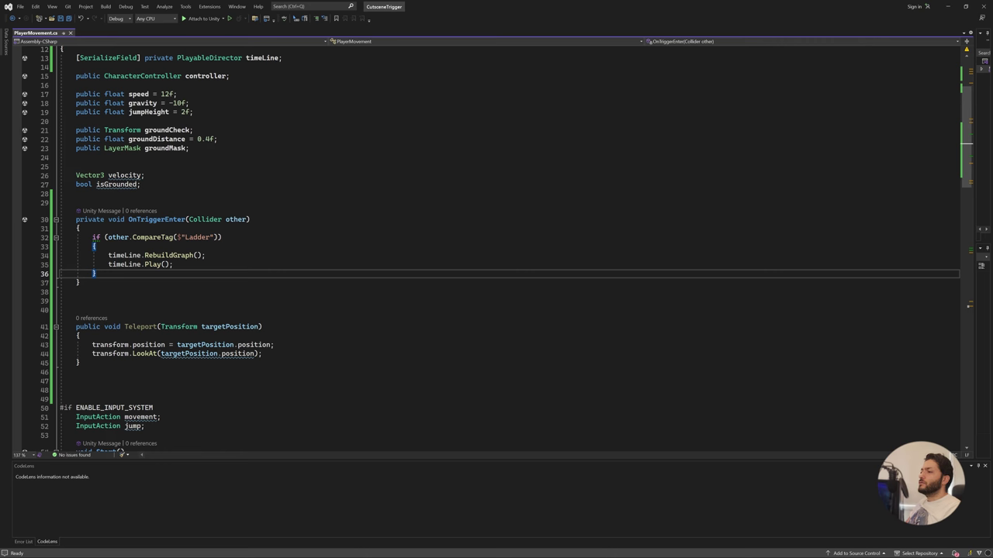
Set the pSignal reaction to PlayerMovement Teleport (Transform) and view AboveLadderPosition at -0.56, 3.36, -1.45
{"action": "left_click", "coordinate": [948, 6]}
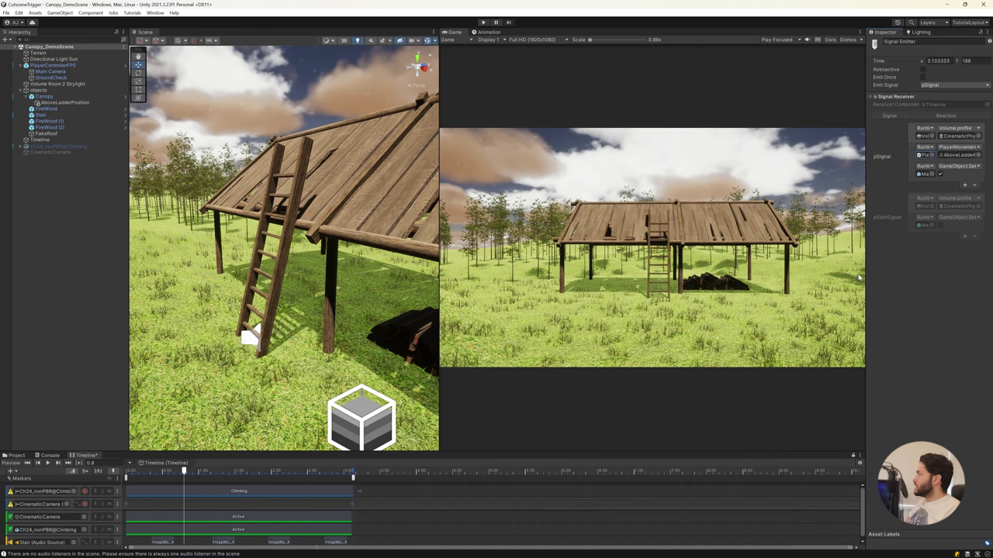
{"action": "left_click", "coordinate": [924, 155]}
{"action": "left_click", "coordinate": [958, 146]}
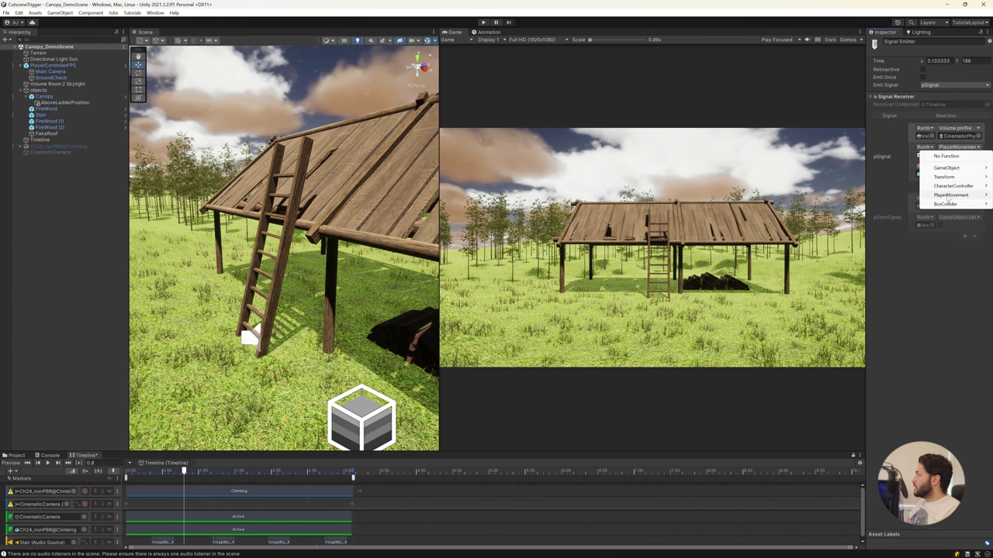
{"action": "mouse_move", "coordinate": [945, 195]}
{"action": "left_click", "coordinate": [860, 304]}
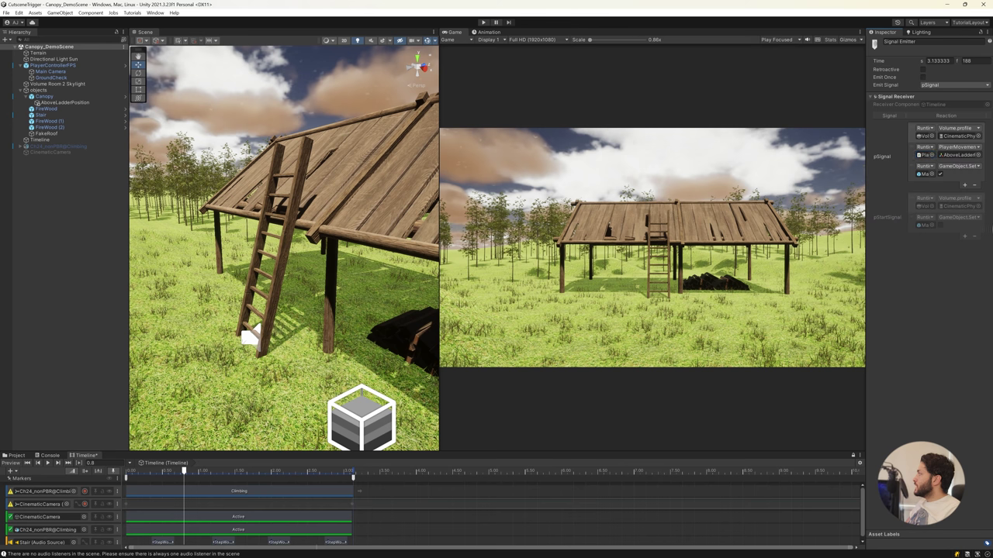
{"action": "left_click", "coordinate": [963, 155]}
{"action": "left_click", "coordinate": [57, 103]}
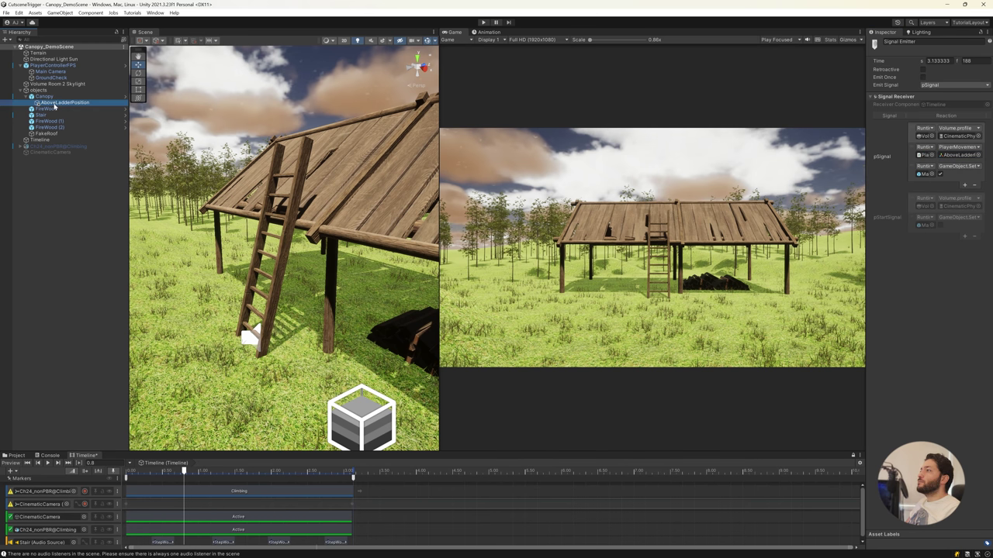
{"action": "left_click_drag", "start_coordinate": [318, 125], "coordinate": [314, 172], "text": "alt"}
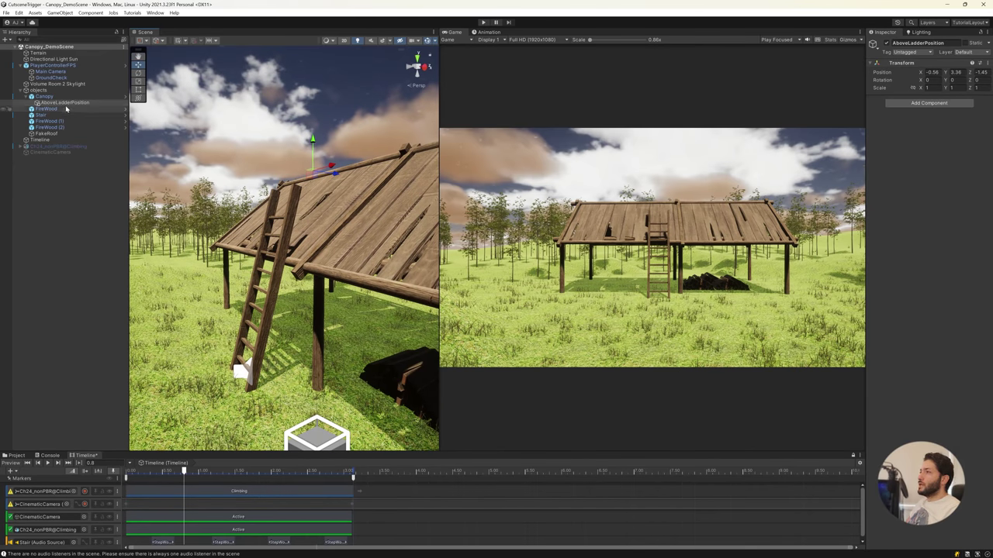
Select the Timeline object and check targetPosition's uses in PlayerMovement.cs before returning to Unity
{"action": "left_click", "coordinate": [39, 139]}
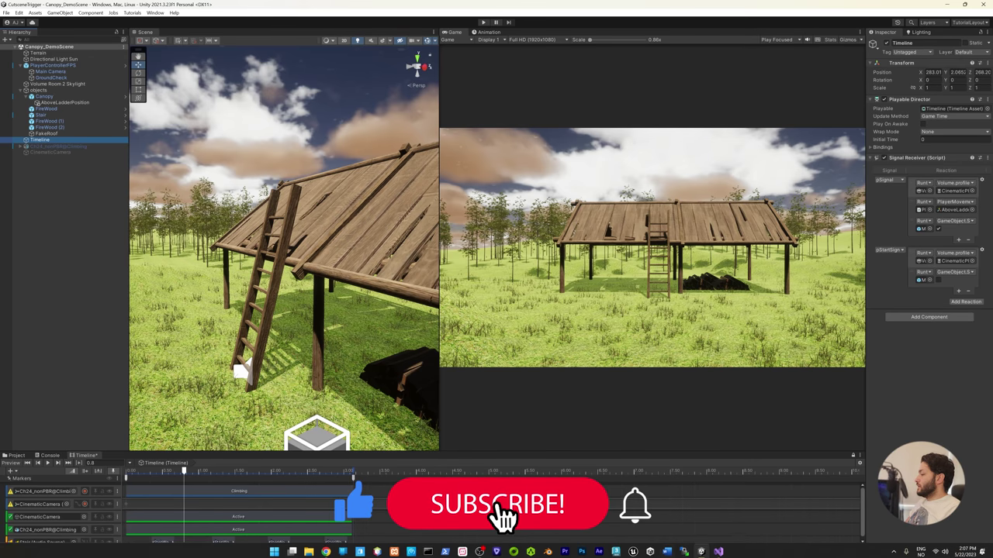
{"action": "left_click", "coordinate": [718, 549]}
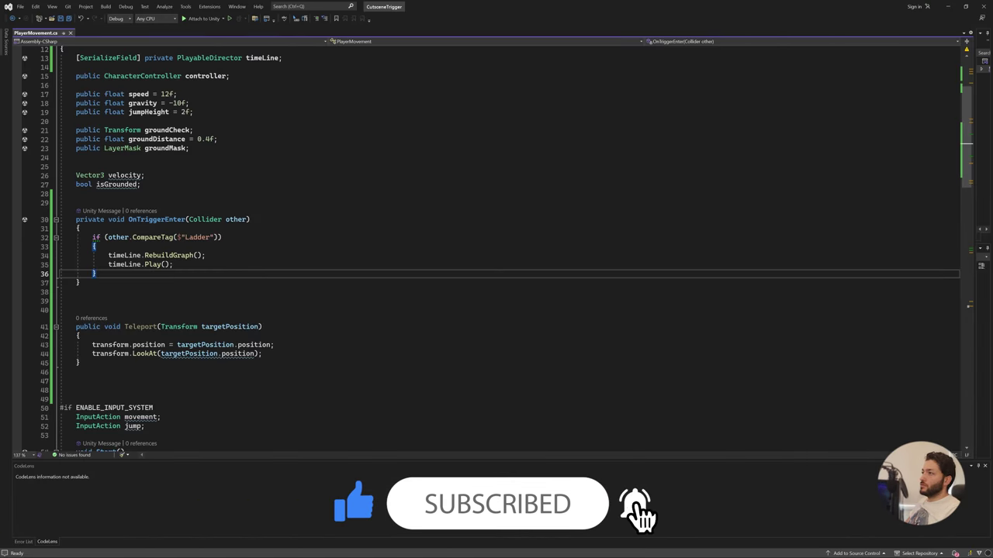
{"action": "double_click", "coordinate": [215, 329]}
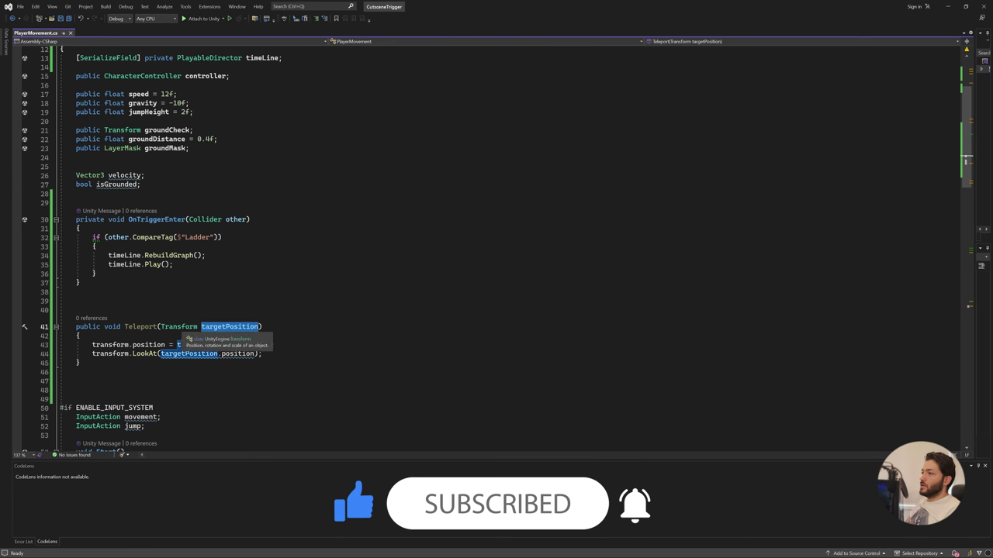
{"action": "left_click", "coordinate": [947, 6]}
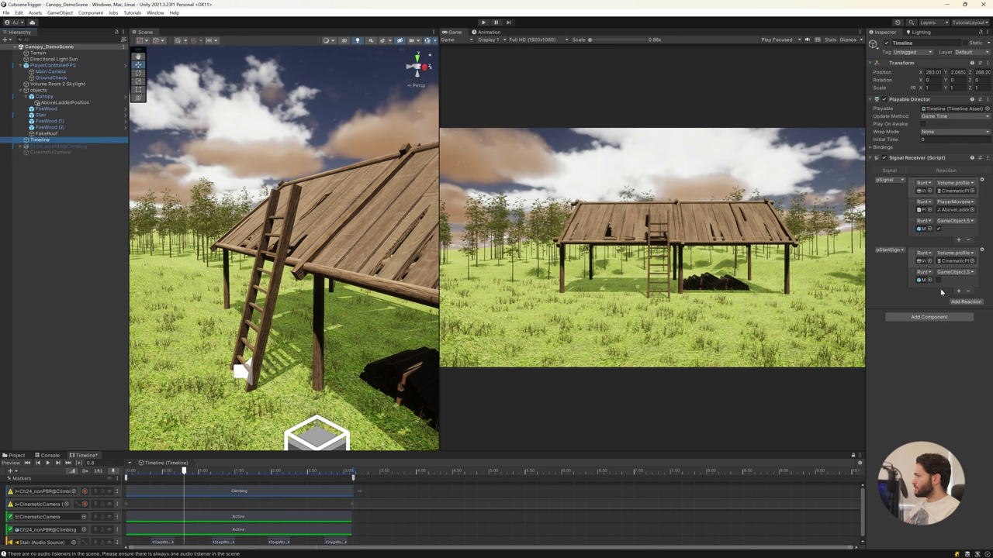